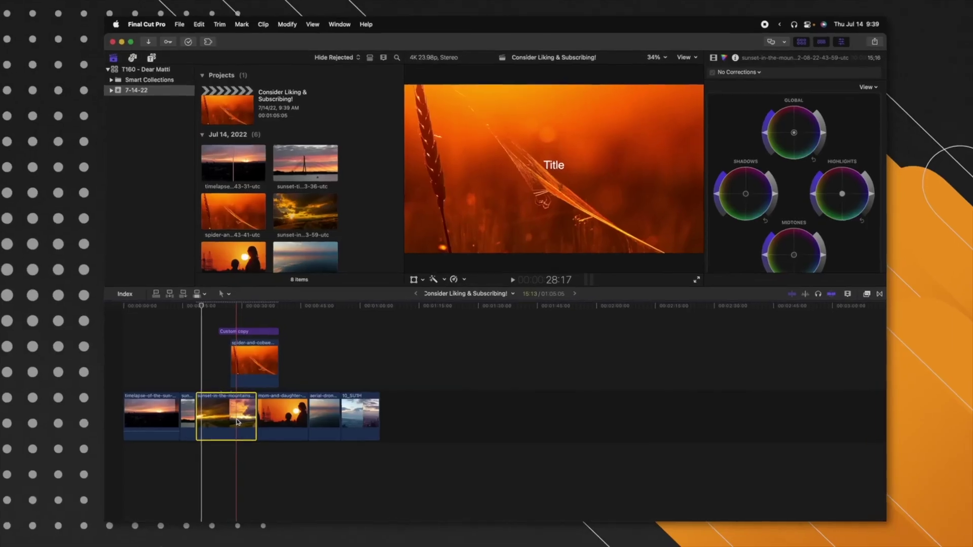
- Lift the mountain sunset clip, drop it back into its gap, and select the spider web overlay
{"action": "left_click_drag", "start_coordinate": [237, 422], "coordinate": [333, 392]}
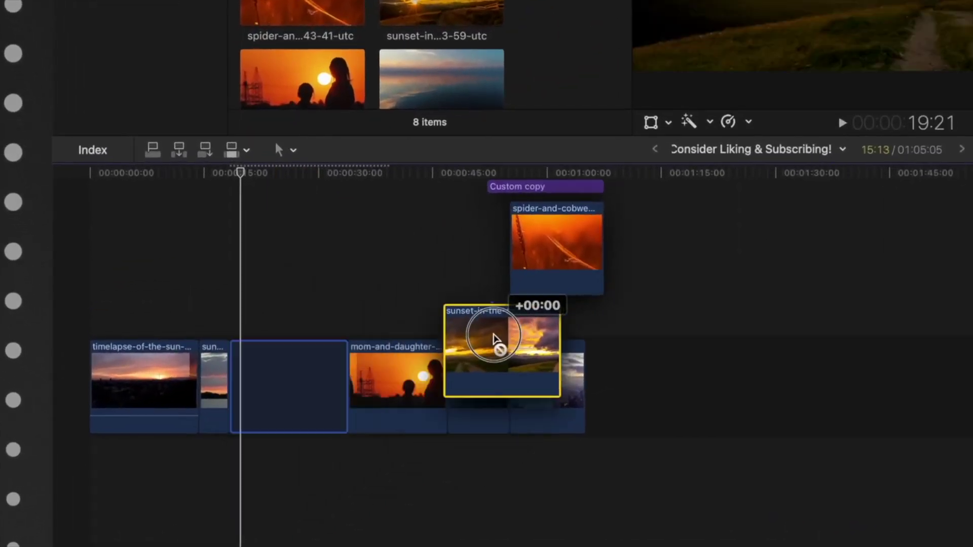
{"action": "left_click_drag", "start_coordinate": [494, 338], "coordinate": [325, 398]}
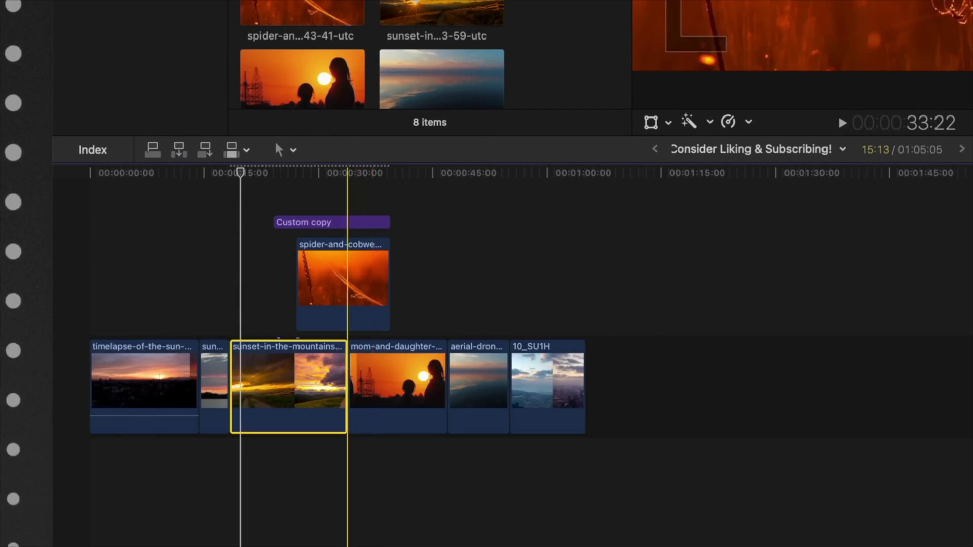
{"action": "left_click", "coordinate": [315, 265]}
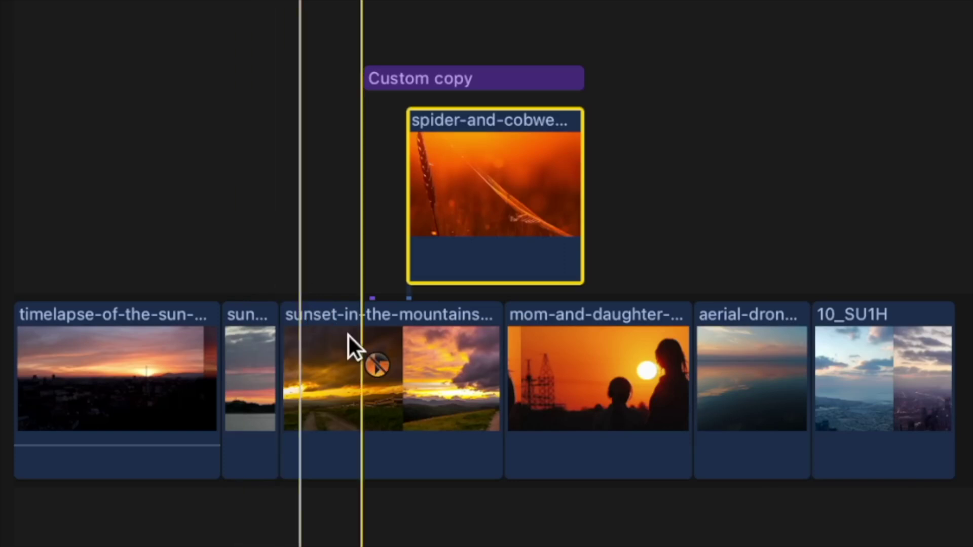
- Move the mountain sunset, mother-and-daughter and 10_SU1H clips after the aerial drone clip
{"action": "left_click_drag", "start_coordinate": [348, 334], "coordinate": [714, 394]}
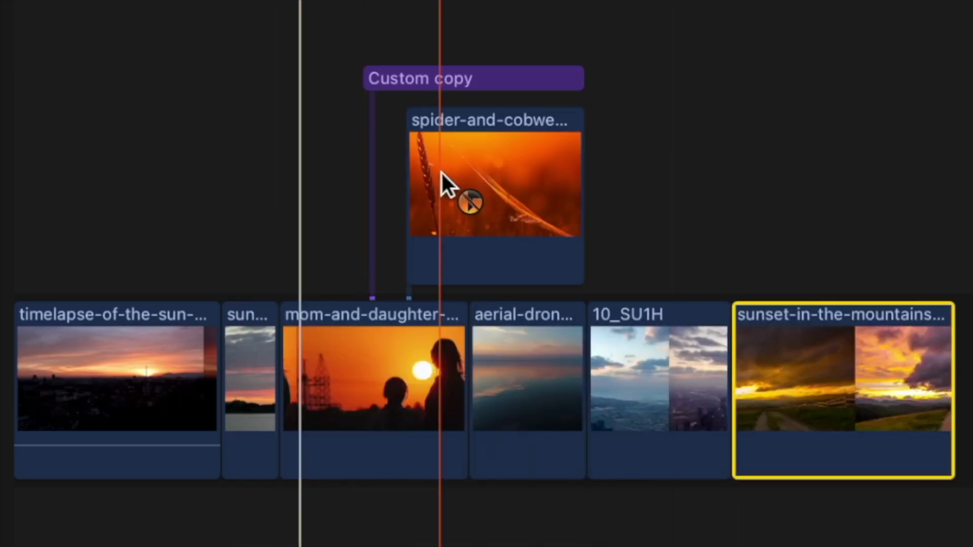
{"action": "left_click_drag", "start_coordinate": [426, 324], "coordinate": [634, 355]}
{"action": "left_click_drag", "start_coordinate": [471, 355], "coordinate": [963, 330]}
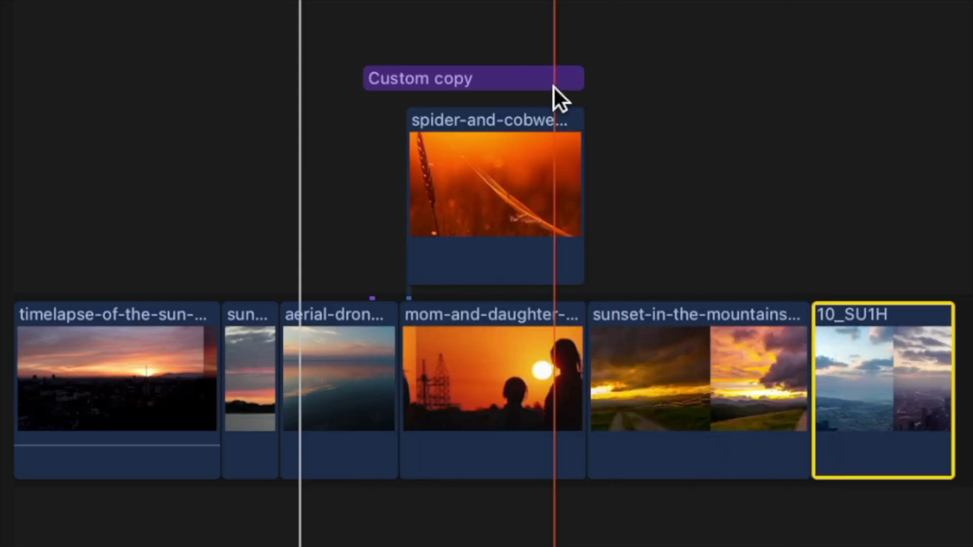
- Reattach the spider web overlay's connection to the sunset clip, then drag the sunset clip to confirm it follows
{"action": "left_click_drag", "start_coordinate": [492, 199], "coordinate": [657, 140]}
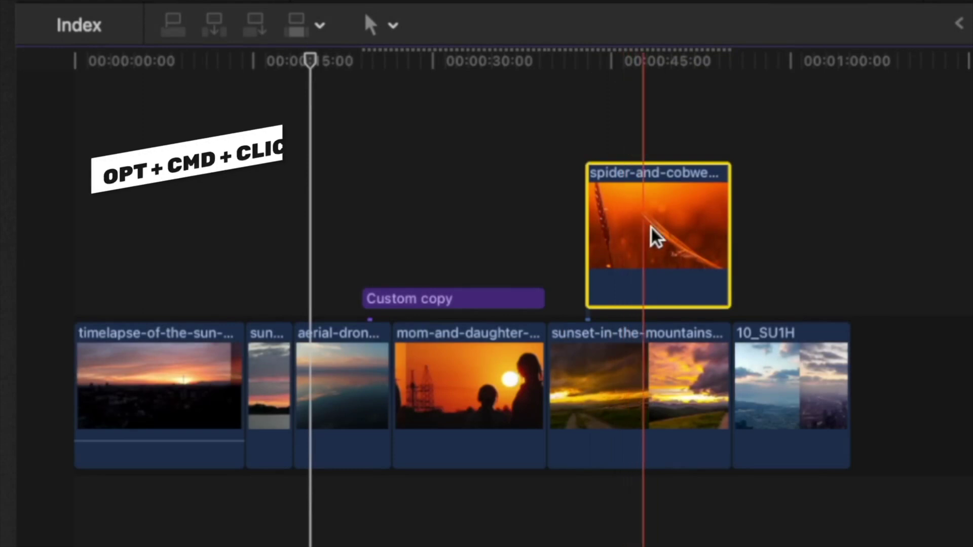
{"action": "left_click", "coordinate": [698, 233], "text": "alt+super"}
{"action": "left_click_drag", "start_coordinate": [667, 254], "coordinate": [669, 177]}
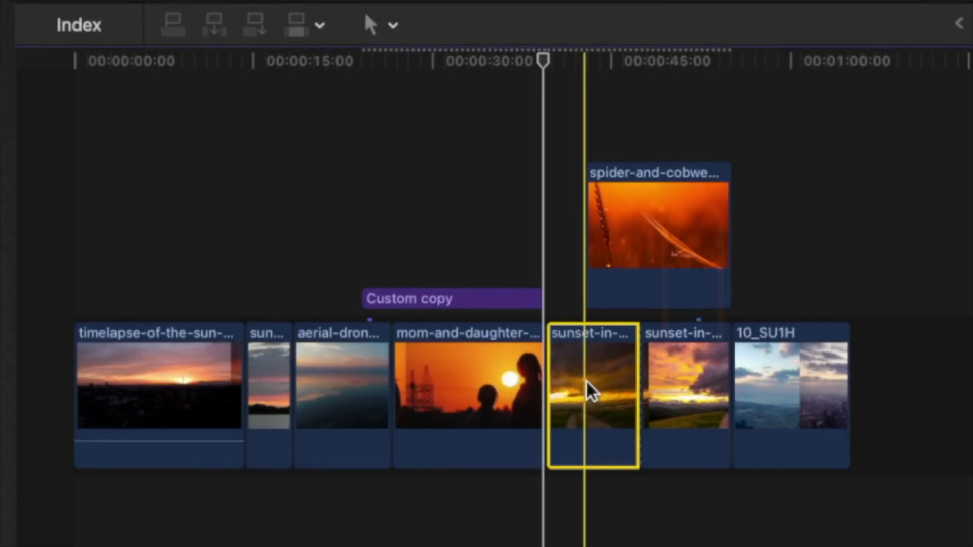
{"action": "left_click_drag", "start_coordinate": [654, 370], "coordinate": [456, 354]}
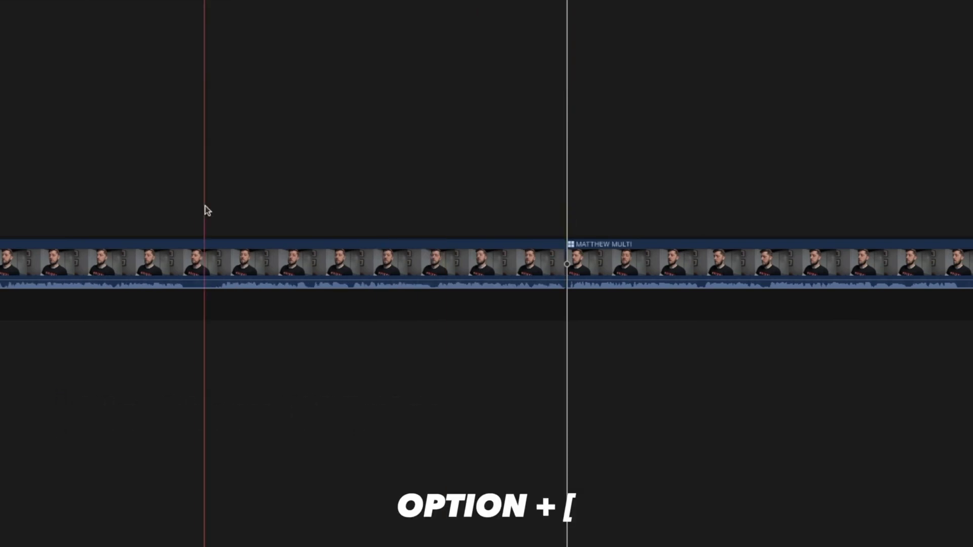
- Blade the talking-head clip at the playhead and trim the later piece's start to a later point
{"action": "left_click", "coordinate": [186, 211]}
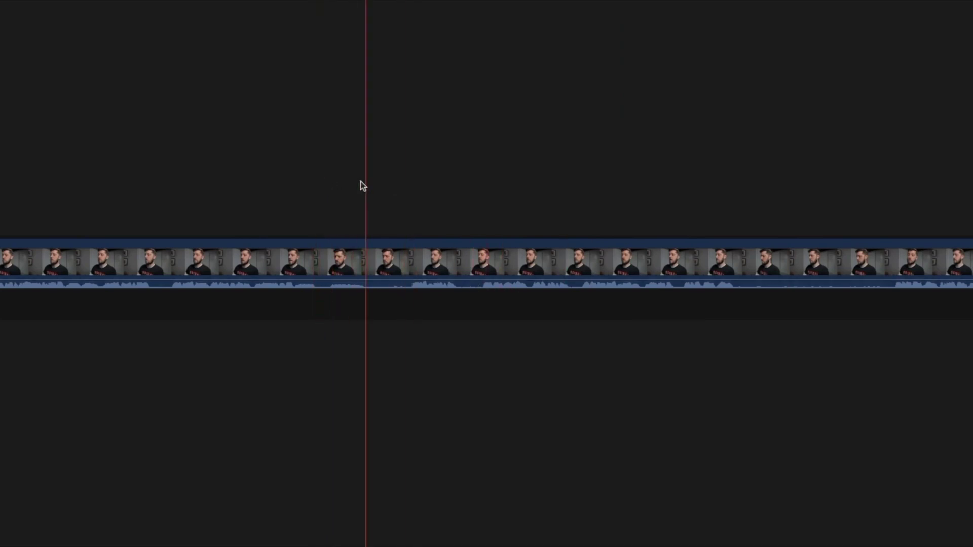
{"action": "left_click", "coordinate": [316, 189]}
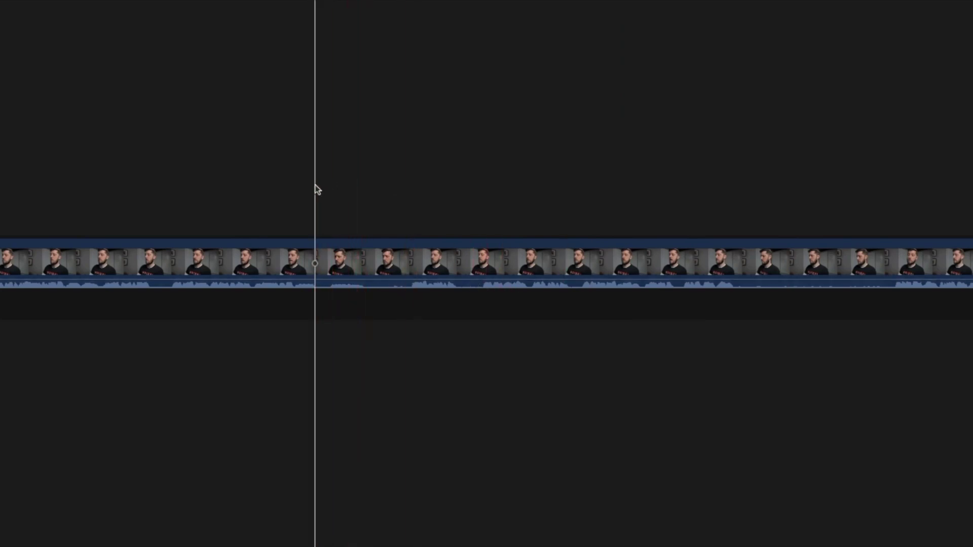
{"action": "key", "text": "super+b"}
{"action": "left_click", "coordinate": [897, 198]}
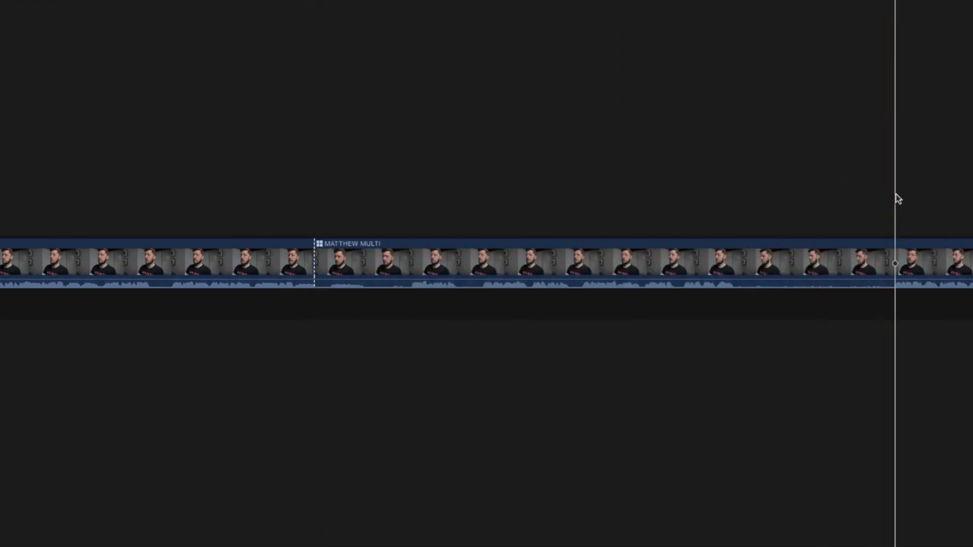
{"action": "key", "text": "alt+bracketleft"}
{"action": "scroll", "coordinate": [896, 198], "scroll_direction": "right", "scroll_amount": 5}
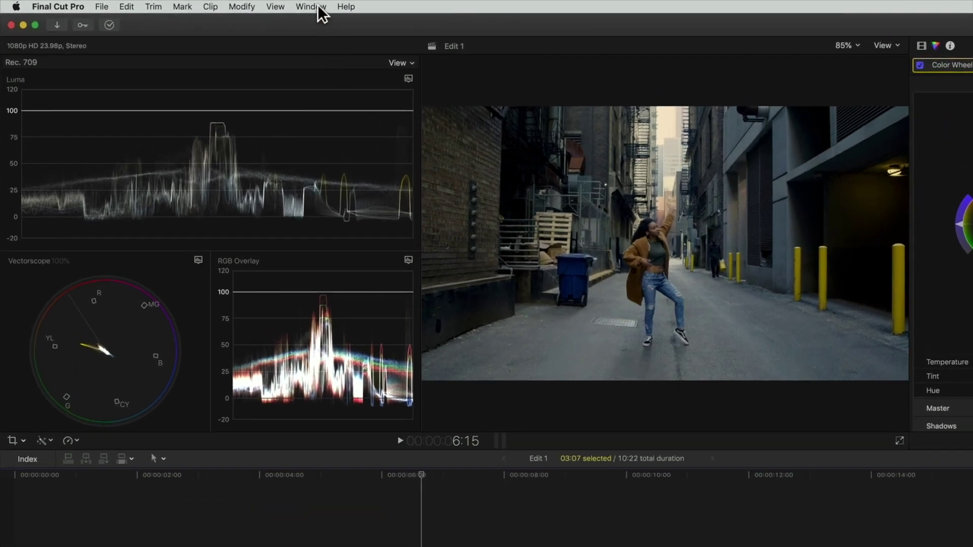
- Show the Comparison Viewer via Window > Show in Workspace
{"action": "left_click", "coordinate": [317, 6]}
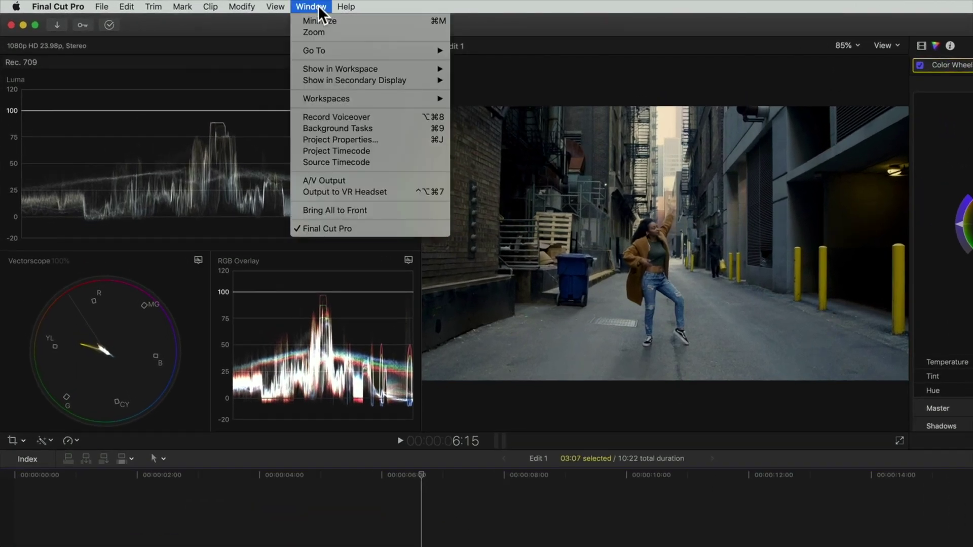
{"action": "mouse_move", "coordinate": [412, 69]}
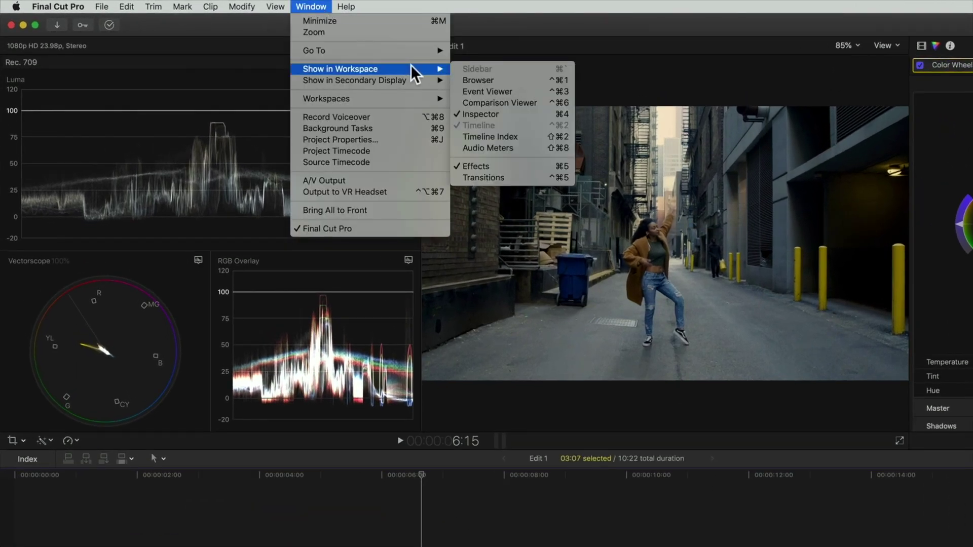
{"action": "left_click", "coordinate": [530, 102]}
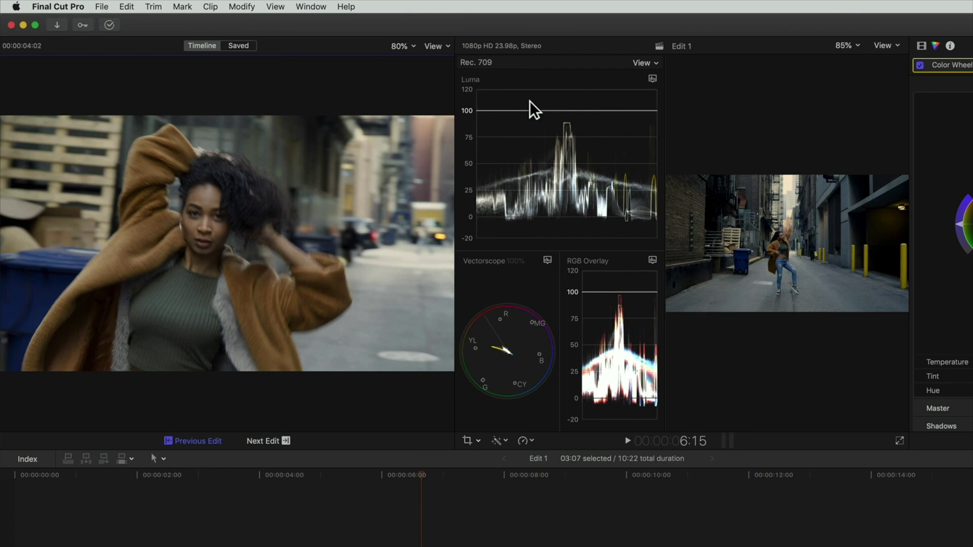
- Put the main scopes in Vertical Layout and turn on Video Scopes for the comparison viewer
{"action": "left_click", "coordinate": [655, 63]}
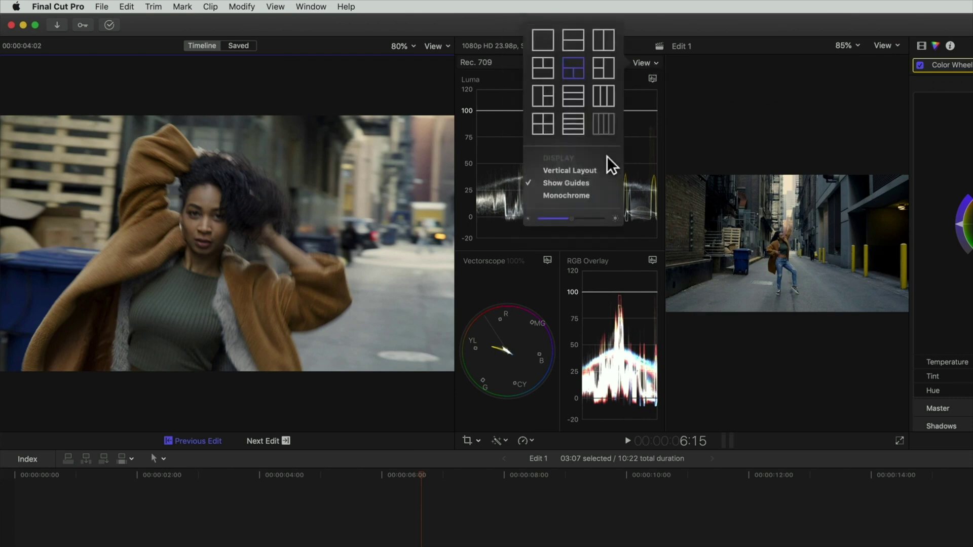
{"action": "left_click", "coordinate": [604, 170]}
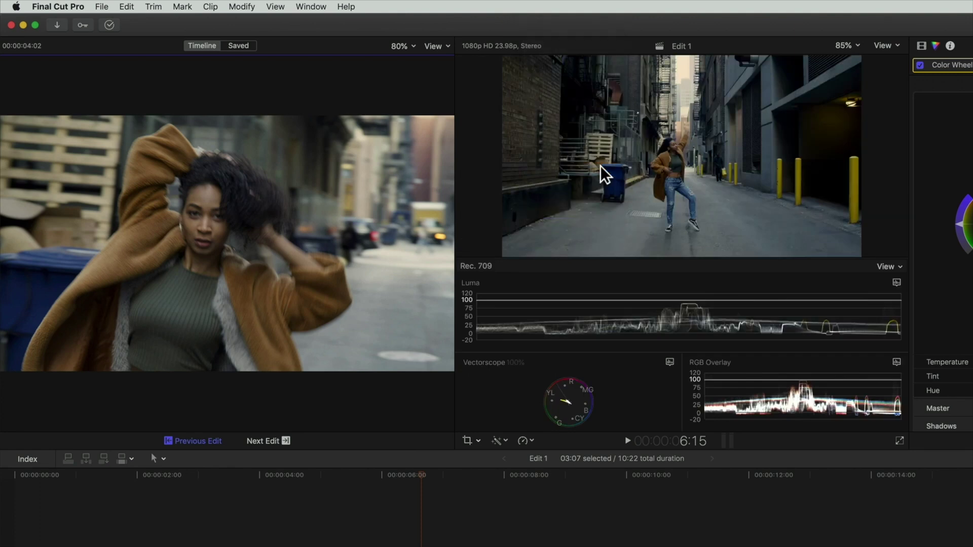
{"action": "left_click", "coordinate": [435, 46]}
{"action": "left_click", "coordinate": [450, 70]}
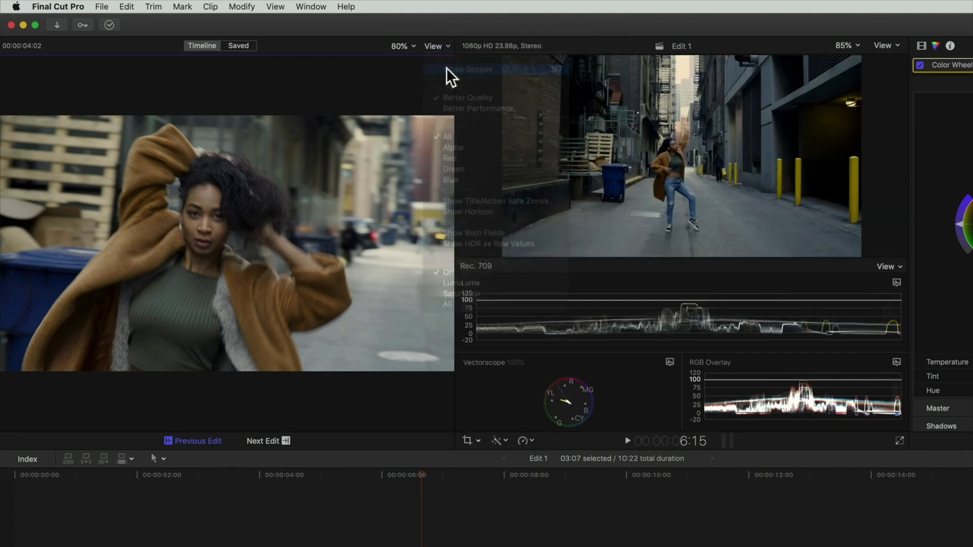
- Set the scope panels to RGB Overlay, Vectorscope and a Luma waveform
{"action": "left_click", "coordinate": [215, 261]}
{"action": "left_click", "coordinate": [244, 298]}
{"action": "left_click", "coordinate": [215, 260]}
{"action": "left_click", "coordinate": [243, 331]}
{"action": "left_click", "coordinate": [101, 261]}
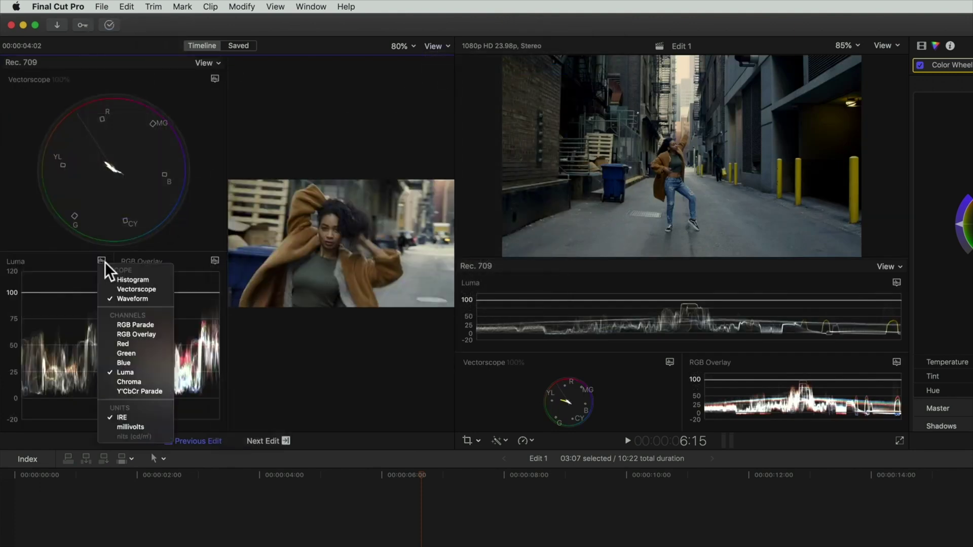
{"action": "left_click", "coordinate": [115, 288]}
{"action": "left_click", "coordinate": [215, 78]}
{"action": "left_click", "coordinate": [224, 116]}
{"action": "left_click", "coordinate": [240, 188]}
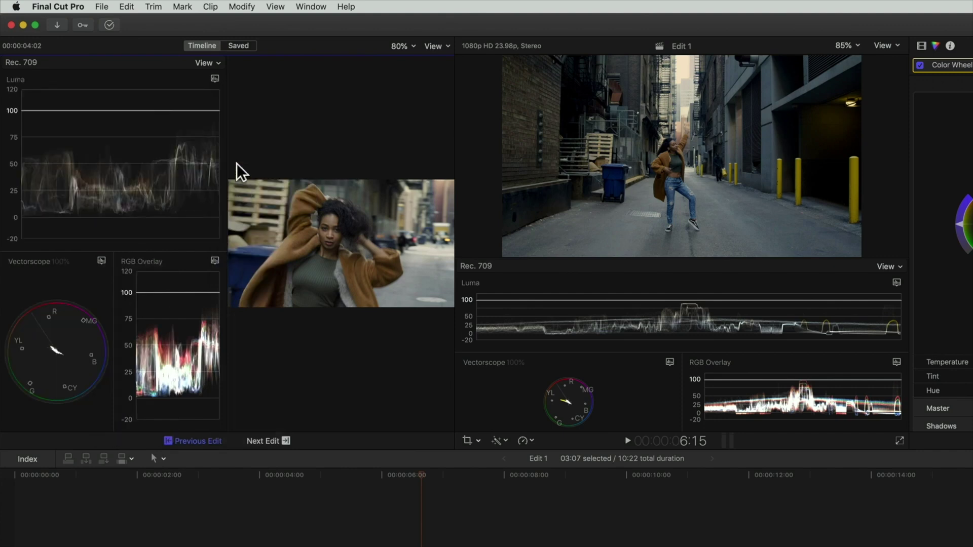
- Stack the reference scopes vertically, enlarge both scope areas, and step the reference to the next edit
{"action": "left_click", "coordinate": [219, 62]}
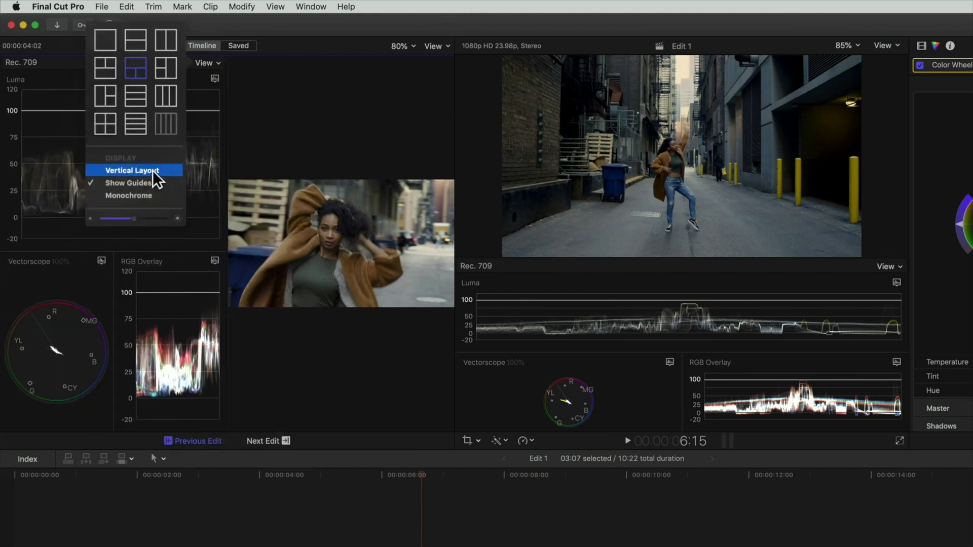
{"action": "left_click", "coordinate": [153, 171]}
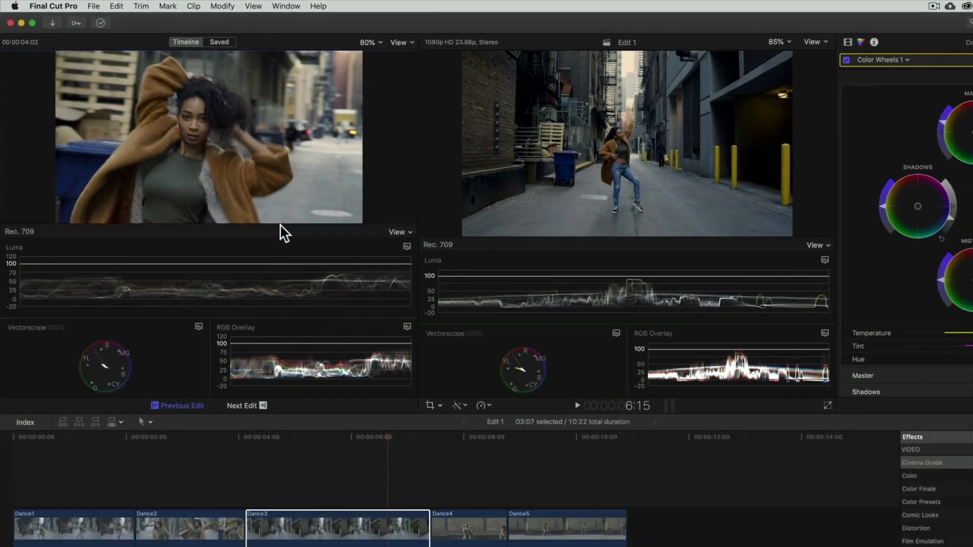
{"action": "left_click_drag", "start_coordinate": [279, 227], "coordinate": [278, 197]}
{"action": "left_click_drag", "start_coordinate": [474, 238], "coordinate": [472, 197]}
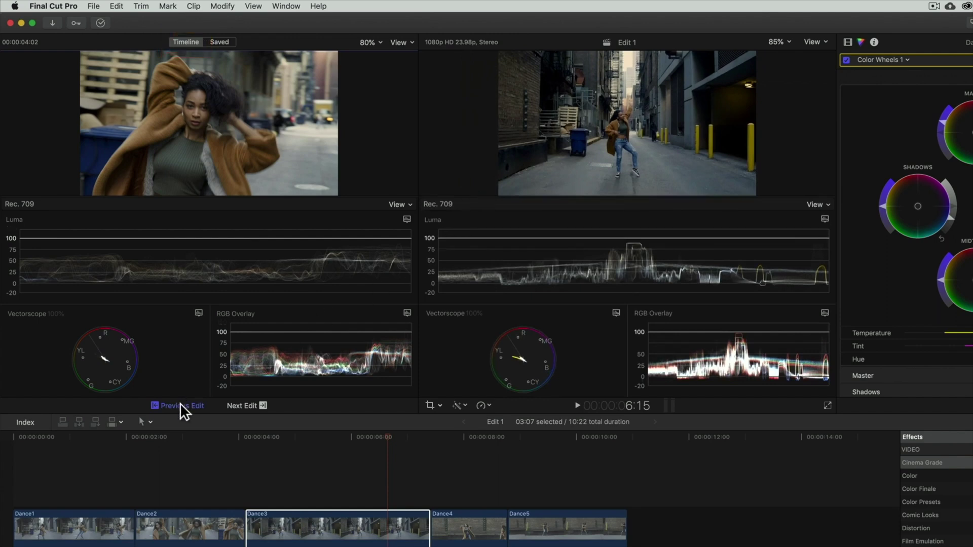
{"action": "left_click", "coordinate": [241, 406]}
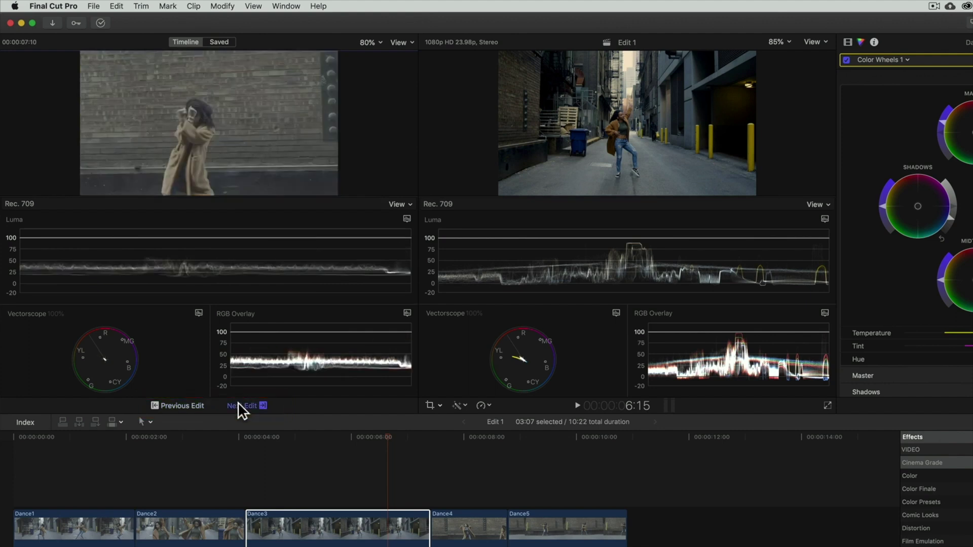
- Switch the reference viewer to saved frames and save the 01:19 frame as a reference
{"action": "left_click", "coordinate": [217, 41]}
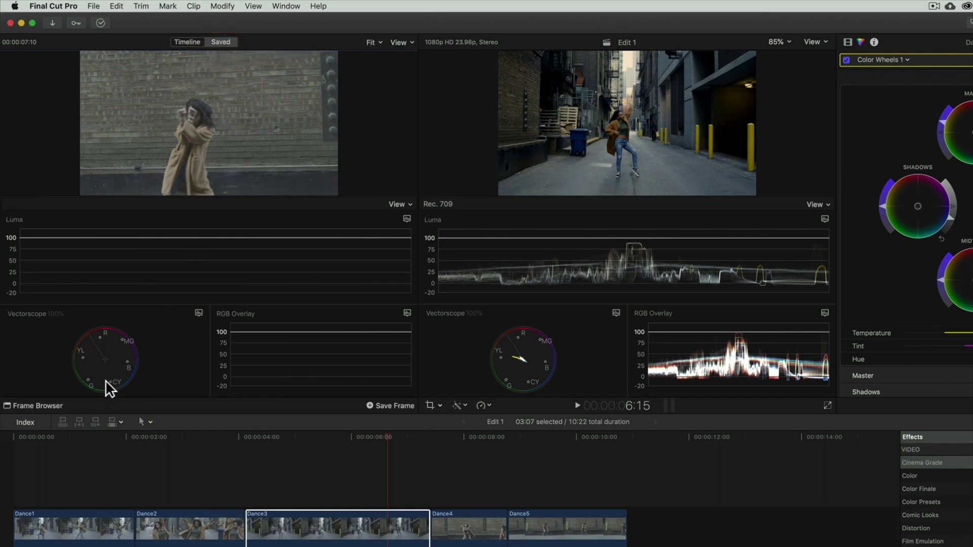
{"action": "left_click_drag", "start_coordinate": [104, 434], "coordinate": [115, 436]}
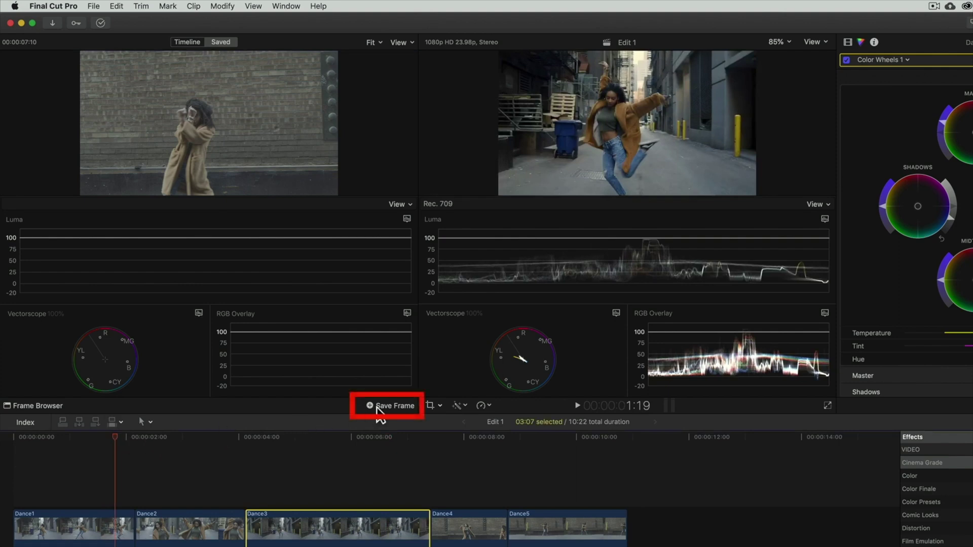
{"action": "left_click", "coordinate": [394, 408]}
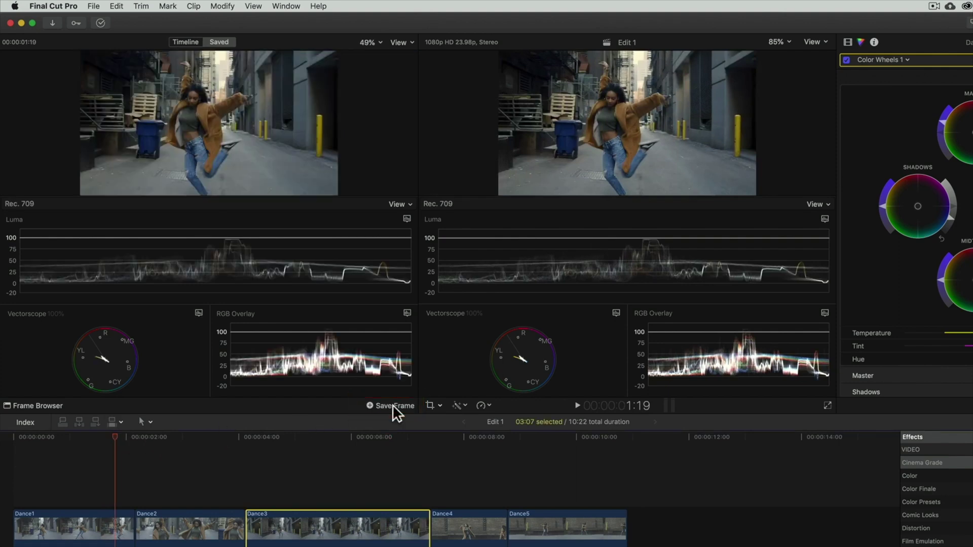
- Open and close the Frame Browser, then scrub forward through the dance clip
{"action": "left_click", "coordinate": [56, 406]}
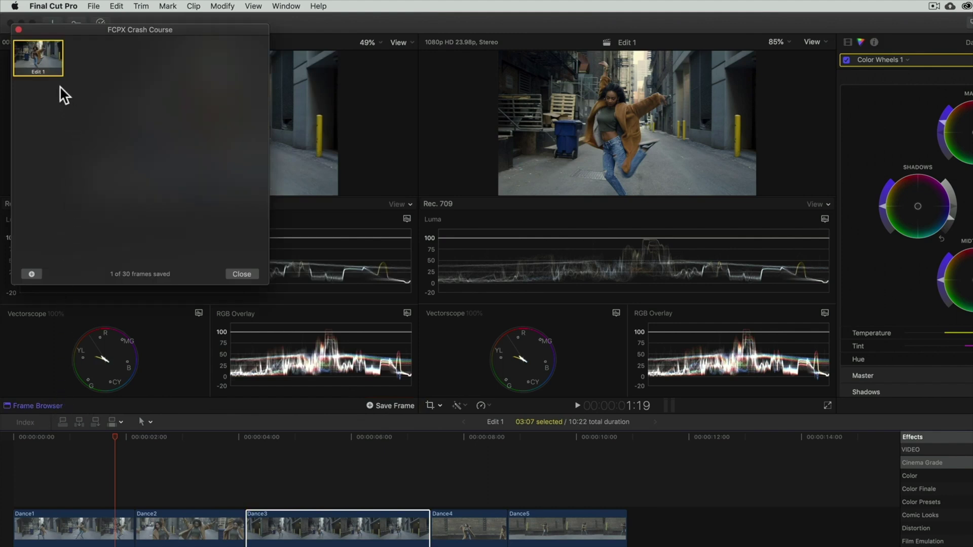
{"action": "left_click", "coordinate": [18, 29]}
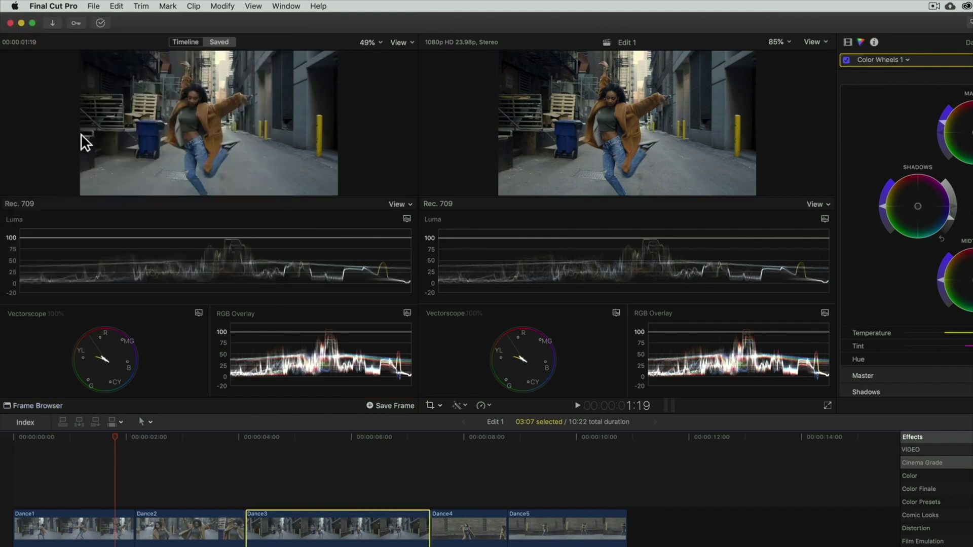
{"action": "left_click_drag", "start_coordinate": [250, 436], "coordinate": [383, 439]}
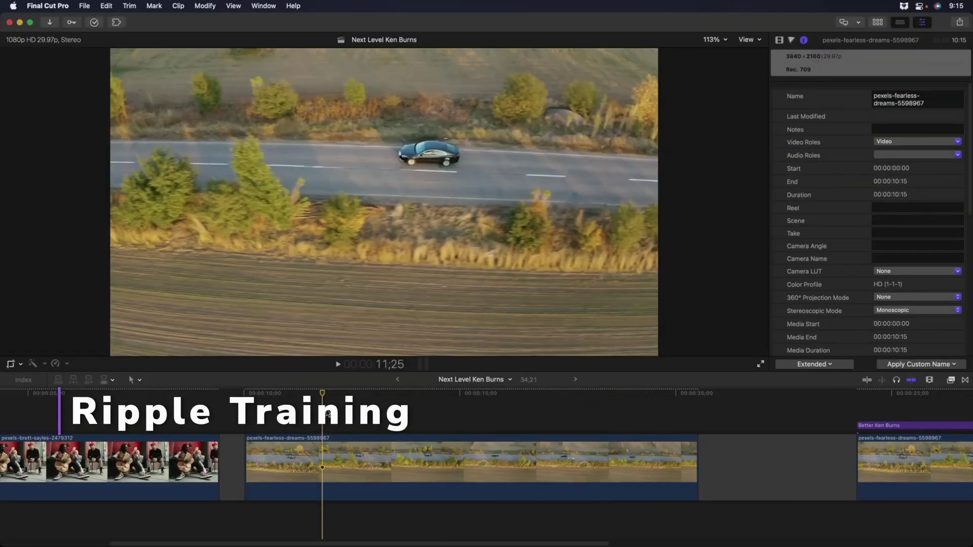
- Apply a Ken Burns push-in to the car clip by shrinking Start and swapping Start/End, then preview
{"action": "left_click_drag", "start_coordinate": [323, 395], "coordinate": [338, 395]}
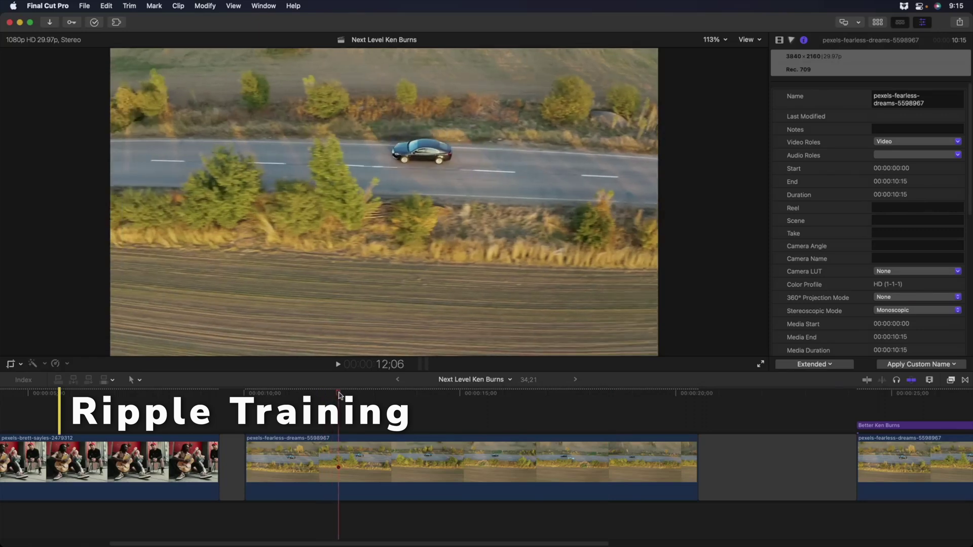
{"action": "key", "text": "shift+c"}
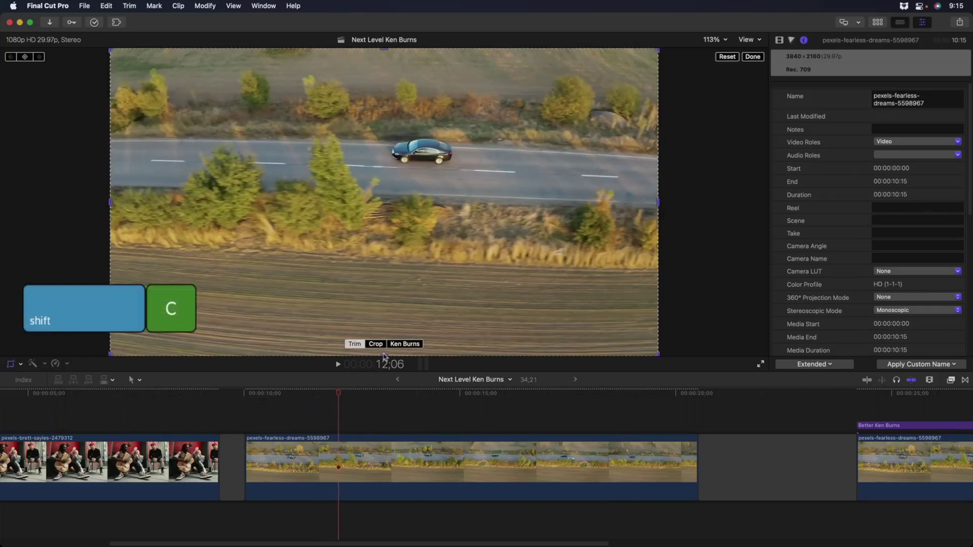
{"action": "left_click", "coordinate": [394, 345]}
{"action": "left_click_drag", "start_coordinate": [387, 392], "coordinate": [626, 393]}
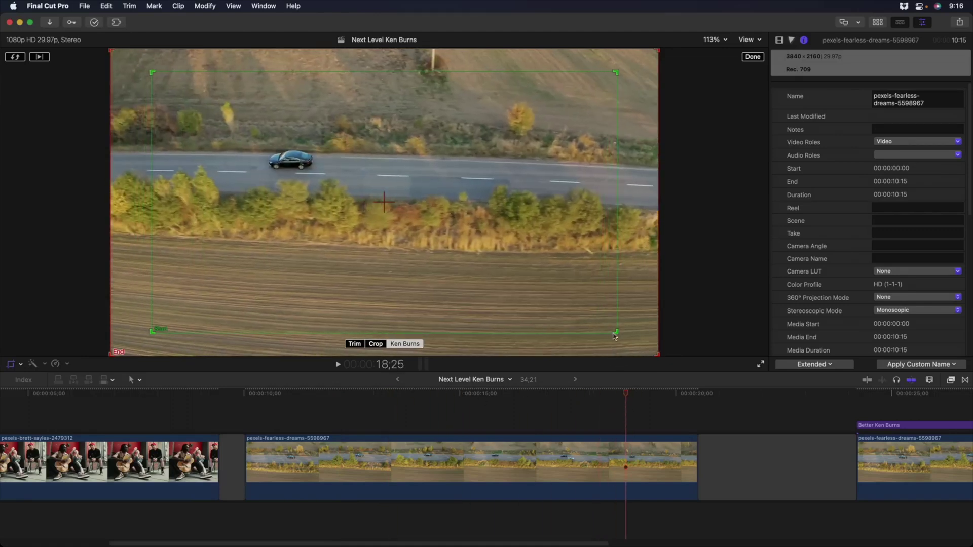
{"action": "left_click_drag", "start_coordinate": [616, 333], "coordinate": [528, 286]}
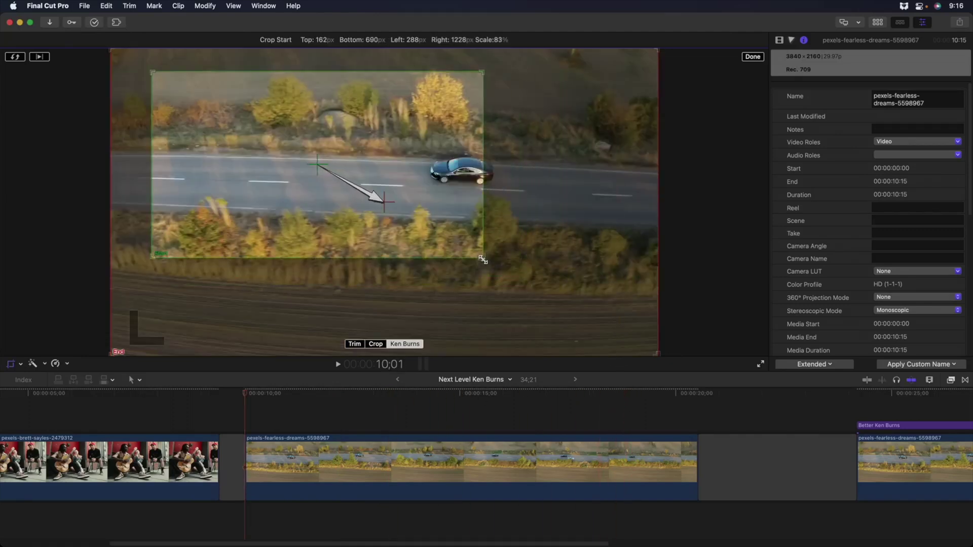
{"action": "left_click", "coordinate": [652, 403]}
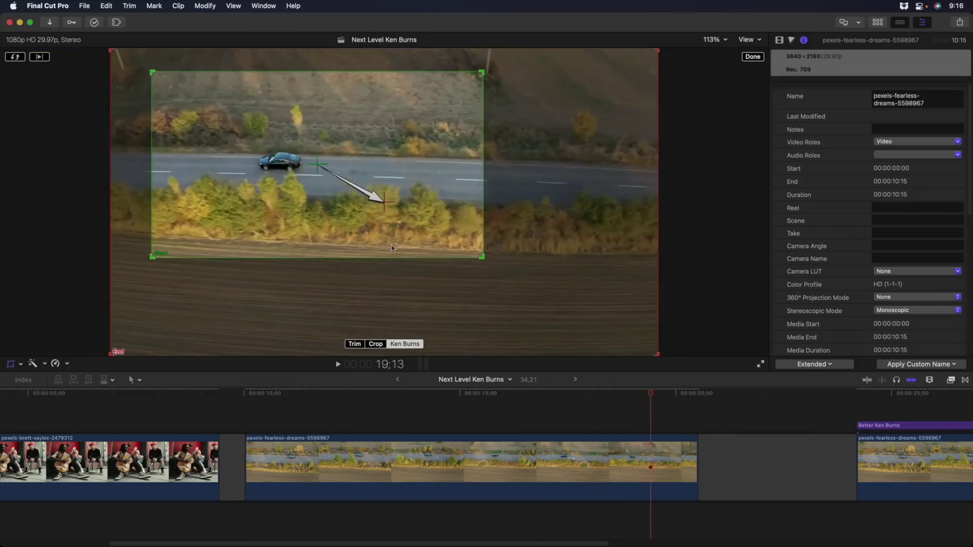
{"action": "left_click", "coordinate": [15, 57]}
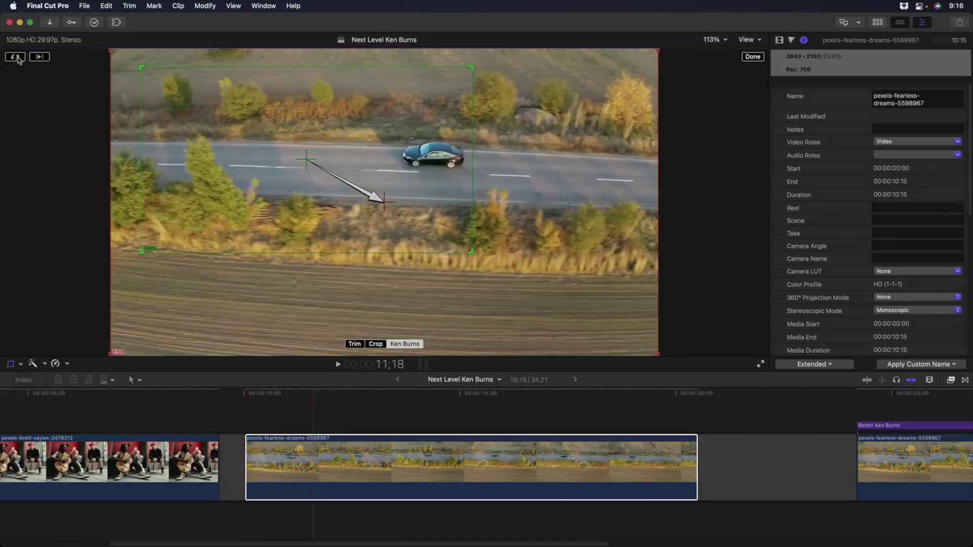
{"action": "left_click", "coordinate": [752, 57]}
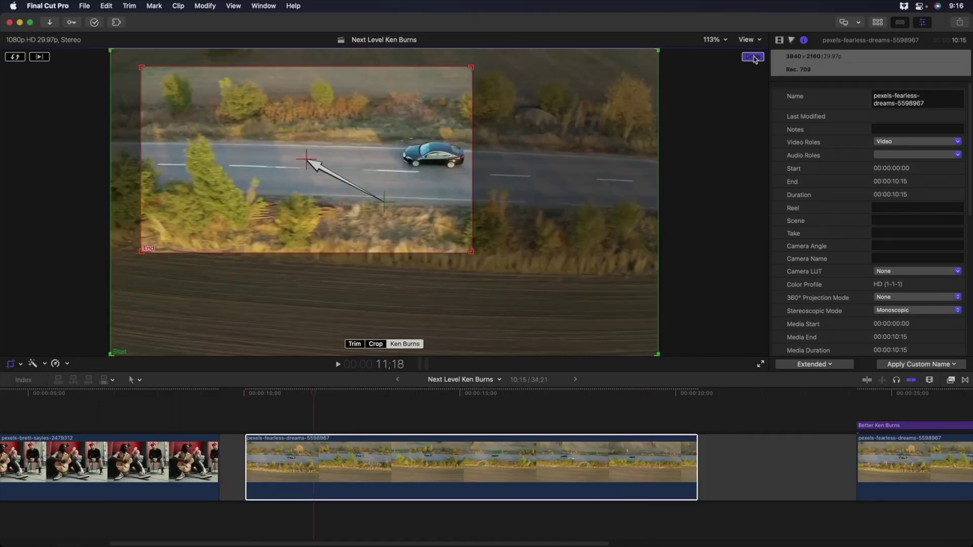
{"action": "left_click", "coordinate": [259, 400]}
{"action": "left_click_drag", "start_coordinate": [258, 401], "coordinate": [457, 417]}
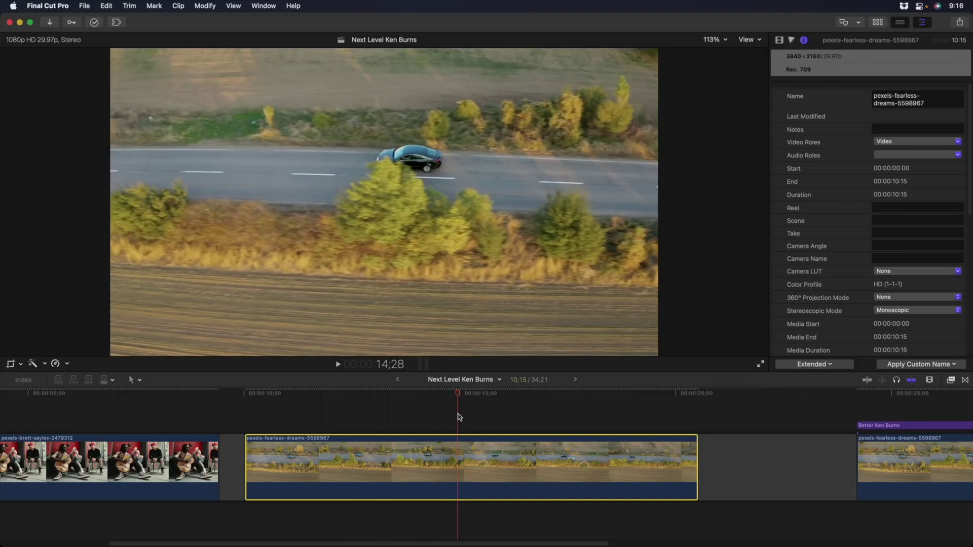
- Blade the car clip and give the second piece a Ken Burns zoom-out
{"action": "key", "text": "cmd+b"}
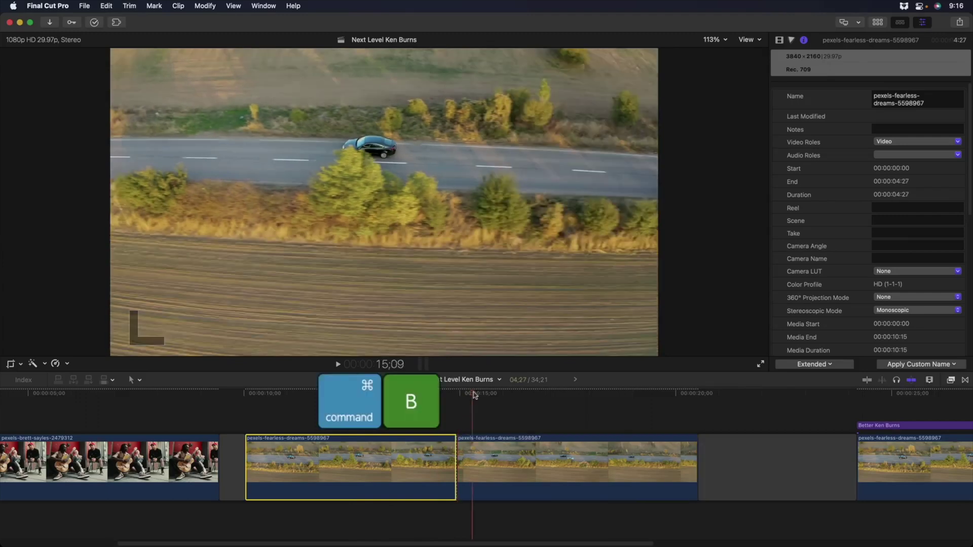
{"action": "left_click", "coordinate": [486, 453]}
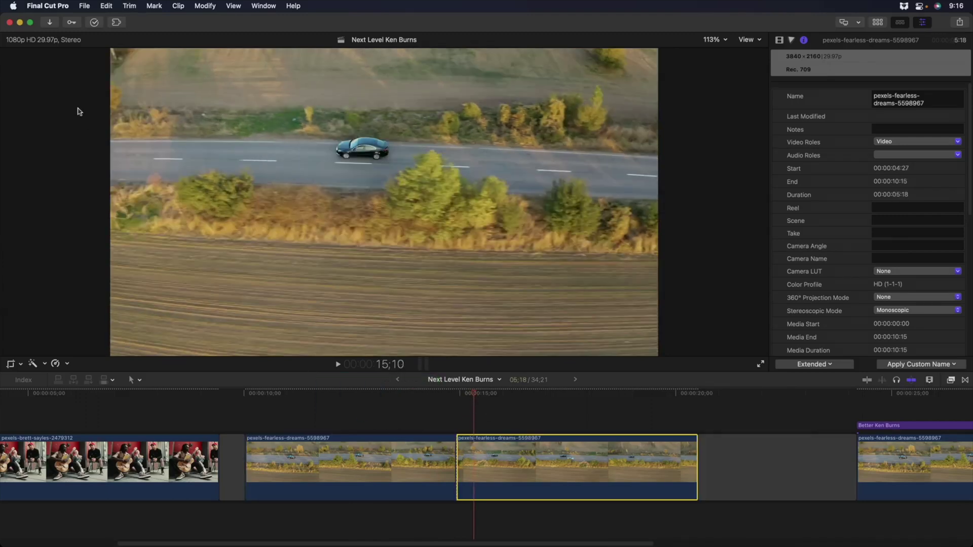
{"action": "left_click", "coordinate": [10, 365]}
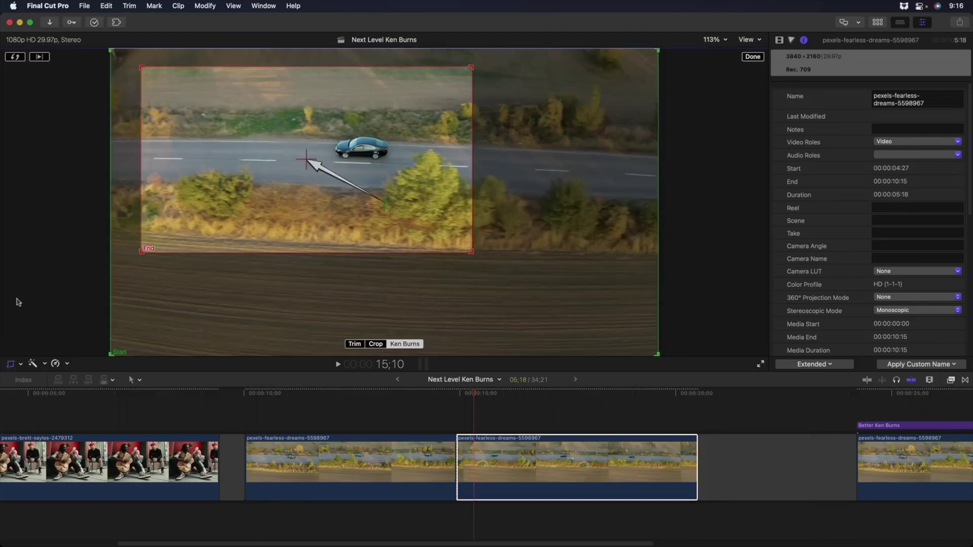
{"action": "left_click", "coordinate": [263, 403]}
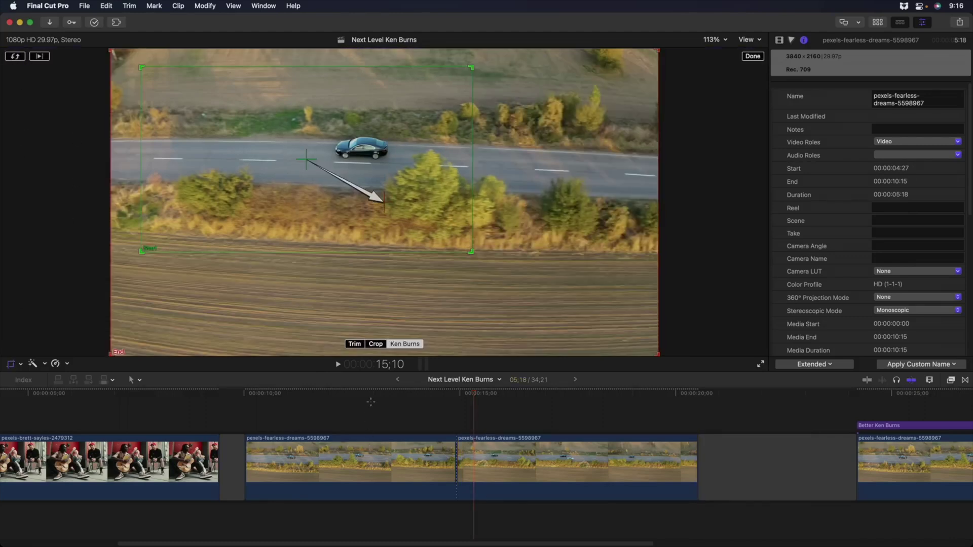
{"action": "left_click_drag", "start_coordinate": [269, 402], "coordinate": [469, 417]}
{"action": "left_click", "coordinate": [753, 56]}
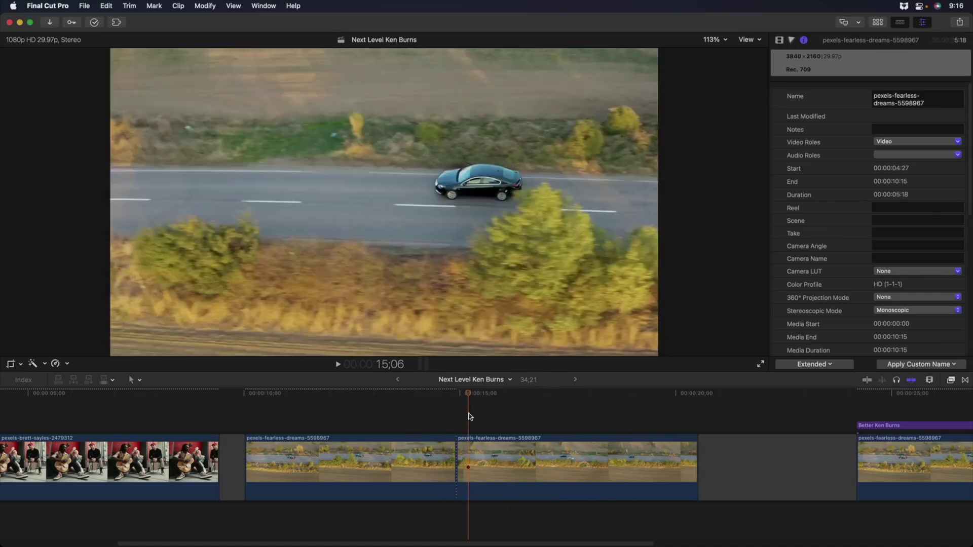
- Give the short middle car piece a Ken Burns End framing, shrunk and shifted right-down, then play it
{"action": "left_click_drag", "start_coordinate": [467, 394], "coordinate": [526, 392]}
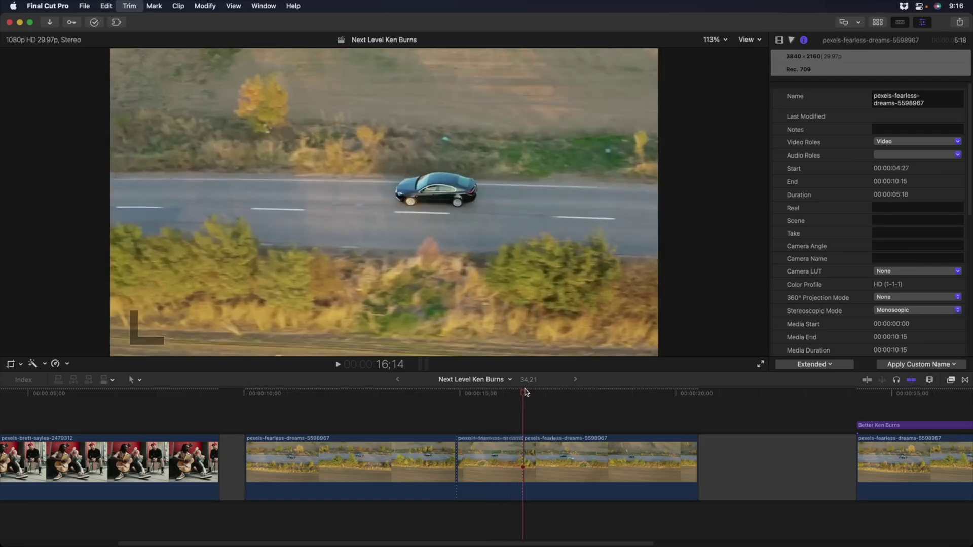
{"action": "left_click", "coordinate": [485, 426]}
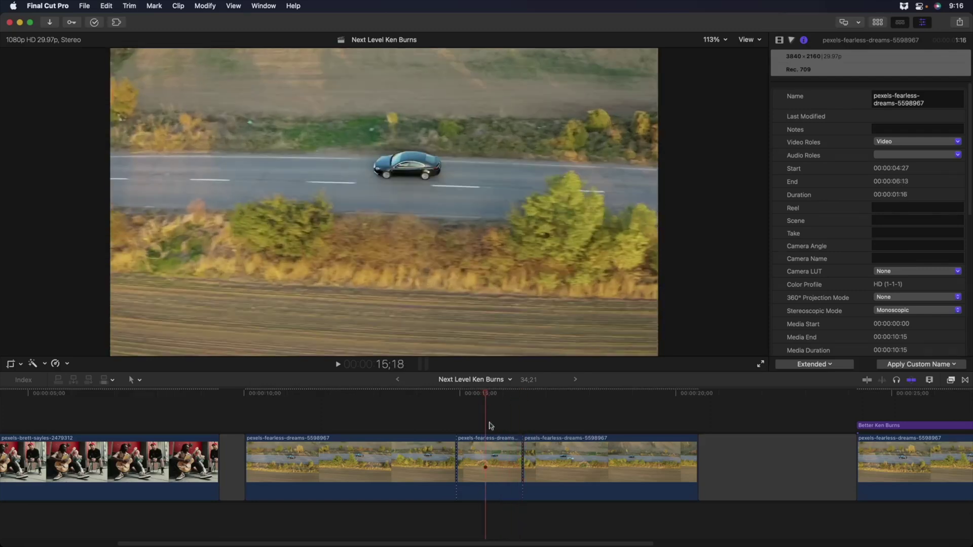
{"action": "left_click", "coordinate": [483, 461]}
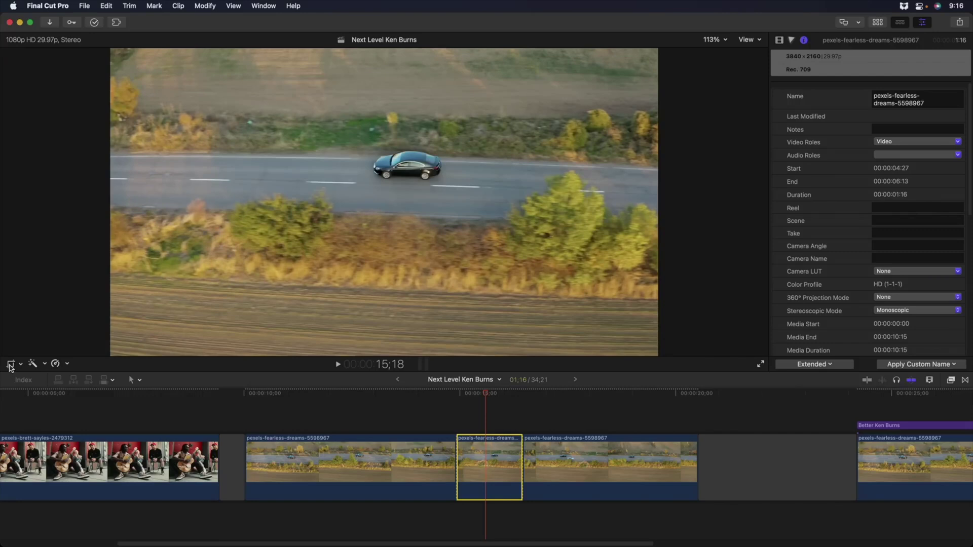
{"action": "left_click", "coordinate": [10, 364]}
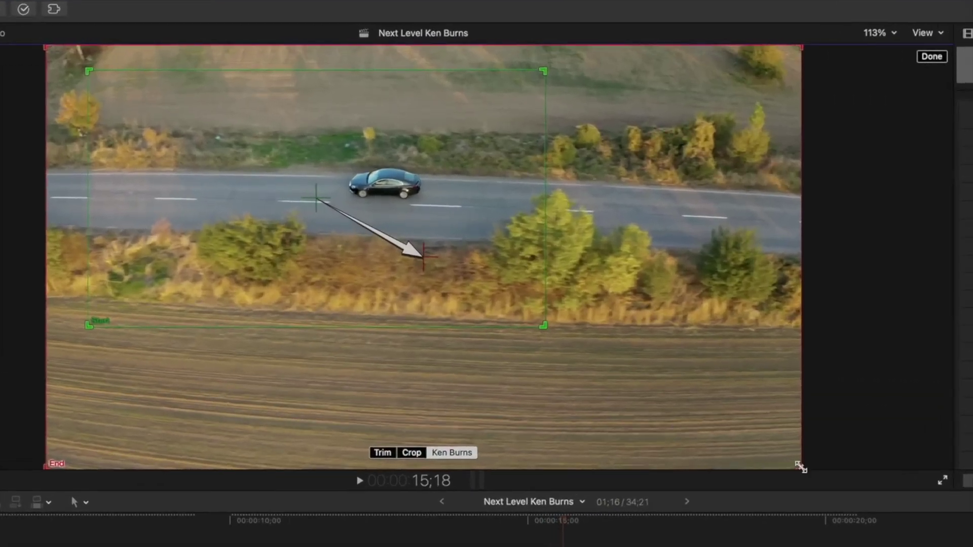
{"action": "left_click_drag", "start_coordinate": [800, 468], "coordinate": [586, 329]}
{"action": "left_click_drag", "start_coordinate": [383, 268], "coordinate": [423, 292]}
{"action": "left_click_drag", "start_coordinate": [625, 371], "coordinate": [542, 326]}
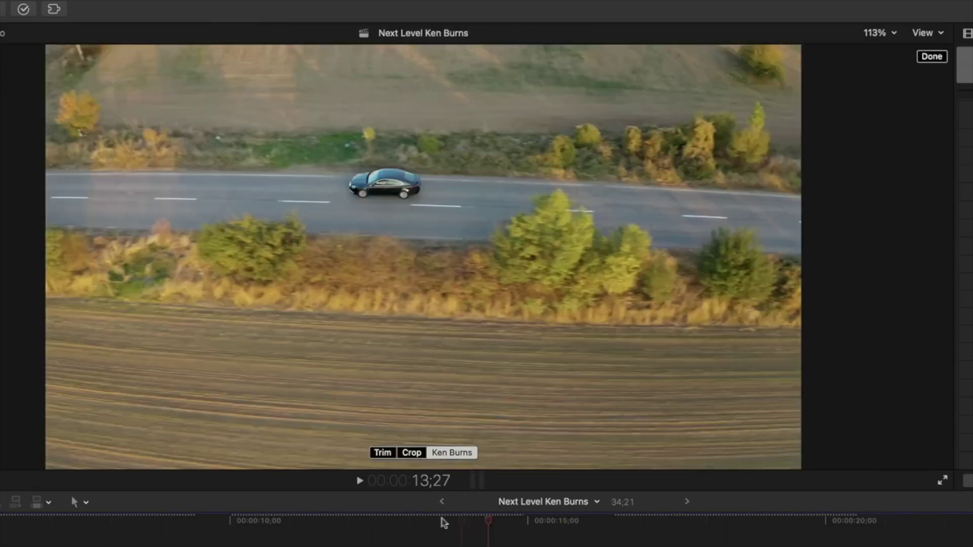
{"action": "left_click", "coordinate": [232, 522]}
{"action": "key", "text": "space"}
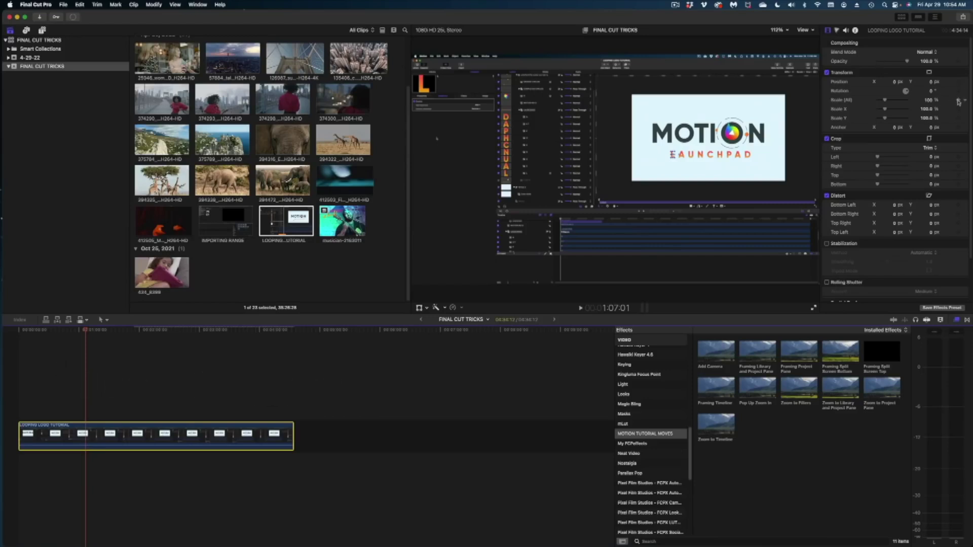
- Keyframe the logo's Scale, enlarge it to 219% at a later frame, and reposition it
{"action": "left_click", "coordinate": [958, 101]}
{"action": "left_click_drag", "start_coordinate": [85, 331], "coordinate": [89, 330]}
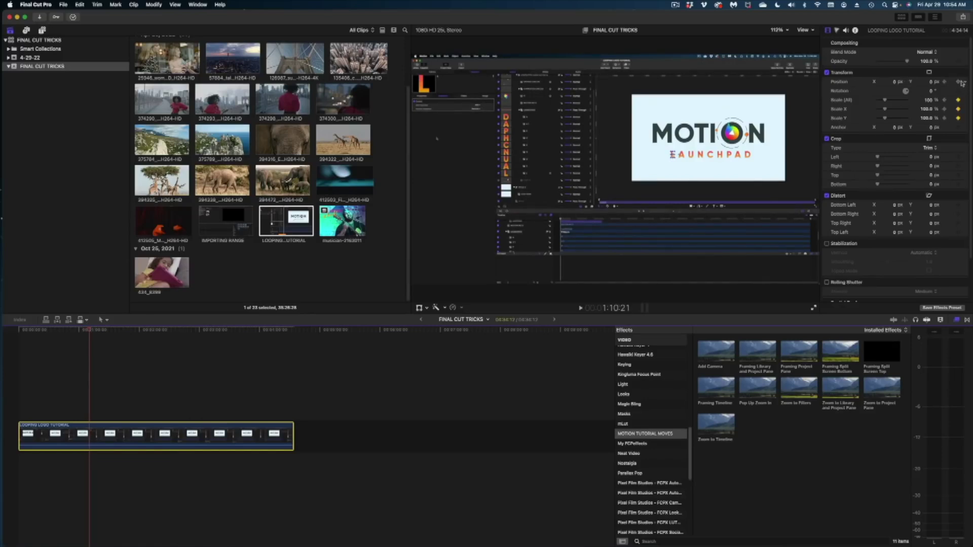
{"action": "left_click_drag", "start_coordinate": [941, 101], "coordinate": [958, 101]}
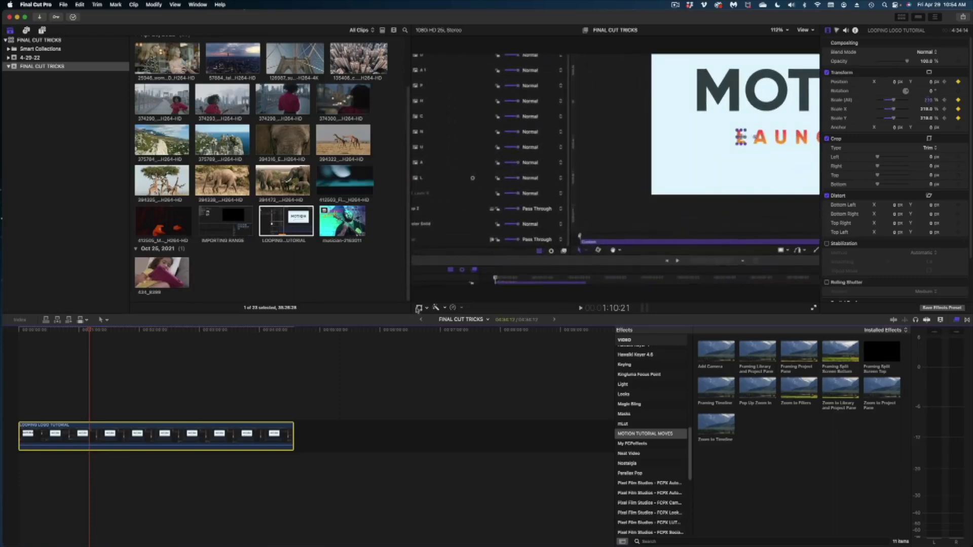
{"action": "left_click_drag", "start_coordinate": [605, 196], "coordinate": [406, 267]}
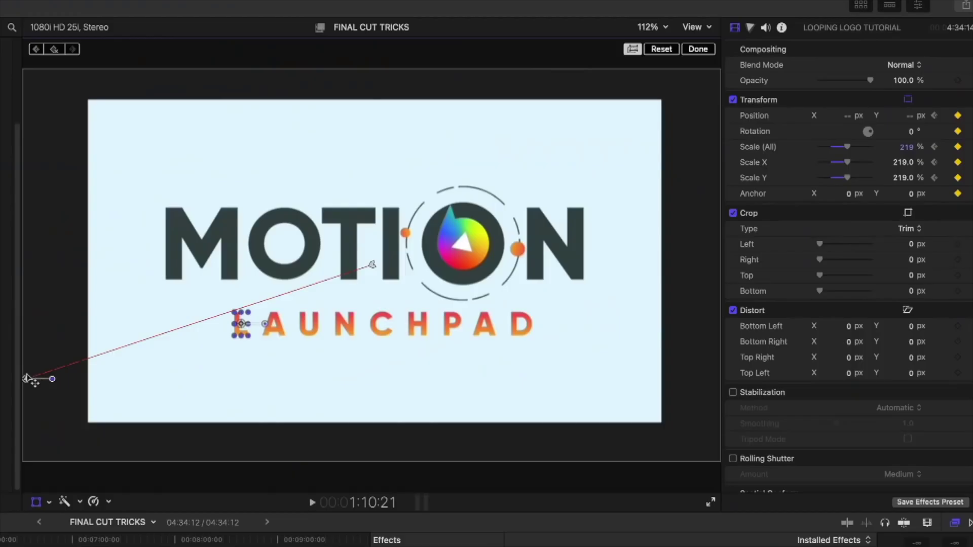
- Set the motion path's left point to Linear and start saving the effects preset
{"action": "right_click", "coordinate": [415, 237]}
{"action": "left_click", "coordinate": [66, 385]}
{"action": "right_click", "coordinate": [372, 264]}
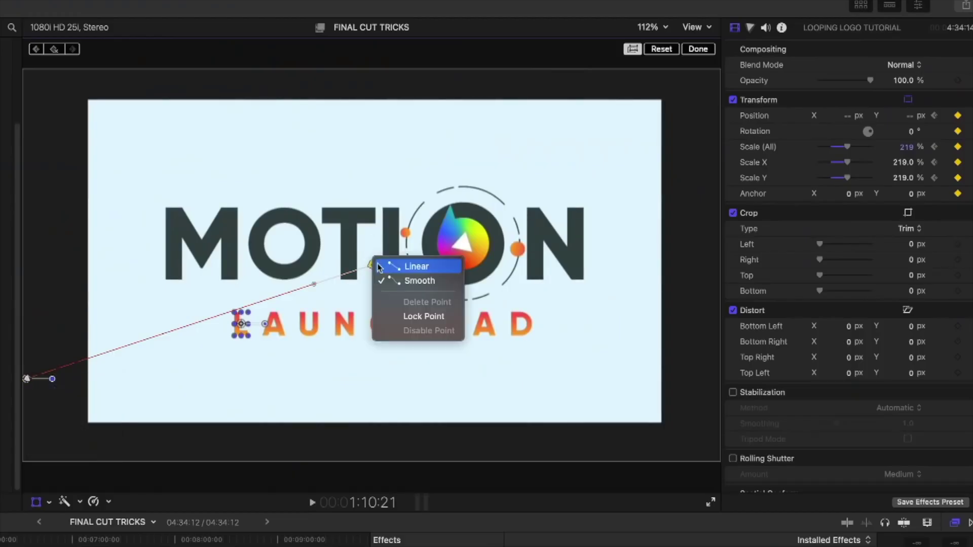
{"action": "left_click", "coordinate": [401, 264]}
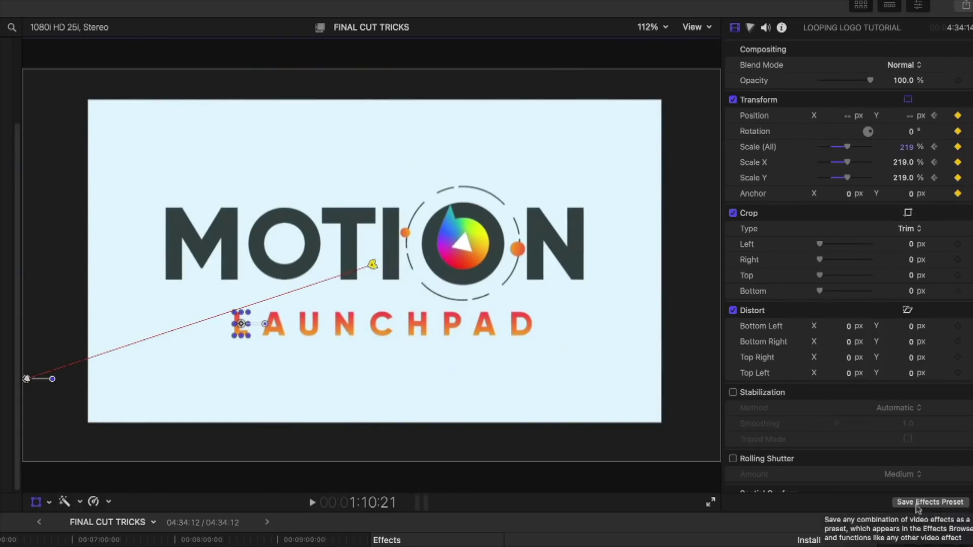
{"action": "left_click", "coordinate": [912, 504]}
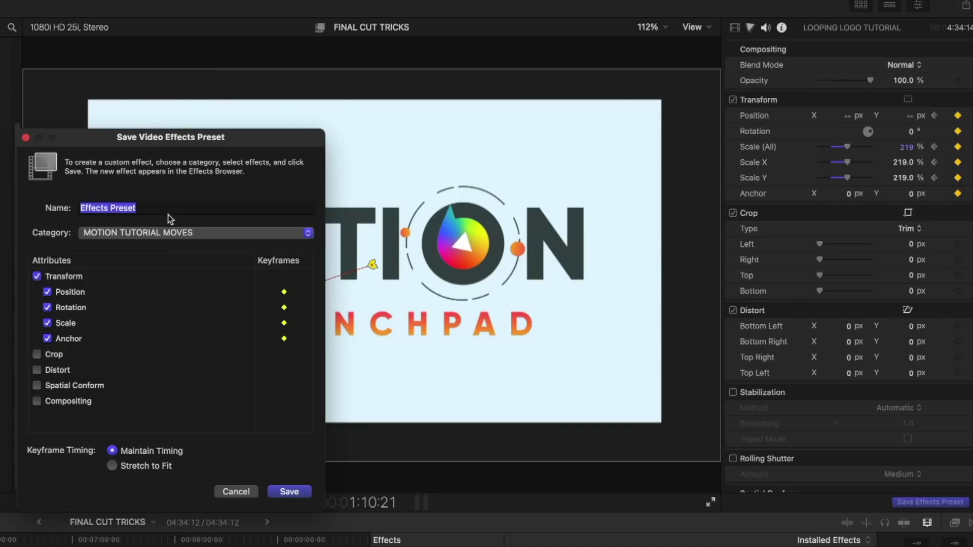
- Select the preset name and choose New Category… from the Category pop-up
{"action": "left_click_drag", "start_coordinate": [162, 211], "coordinate": [76, 211]}
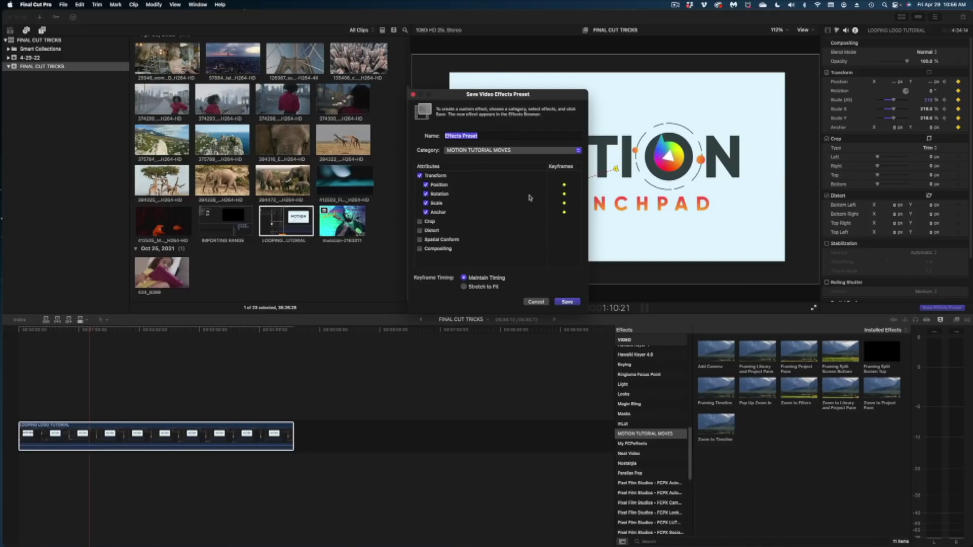
{"action": "left_click", "coordinate": [500, 150]}
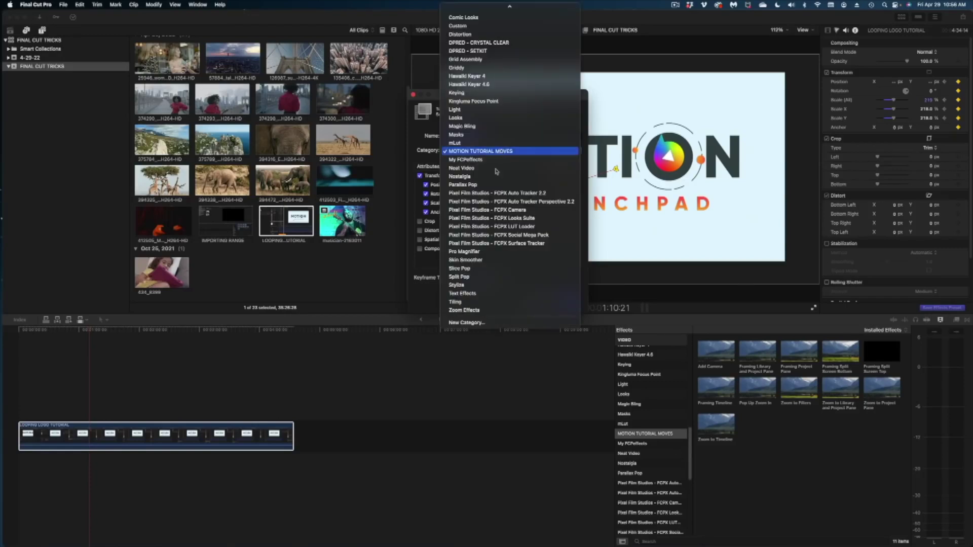
{"action": "left_click", "coordinate": [502, 323]}
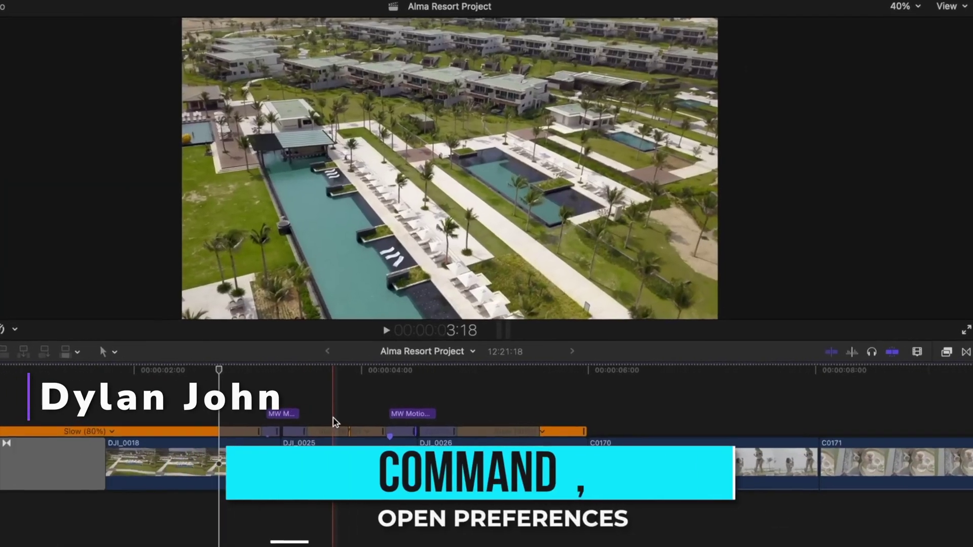
- Uncheck Background render in Playback preferences, then play and marquee-select DJI_0025, DJI_0026 and their title
{"action": "key", "text": "super+comma"}
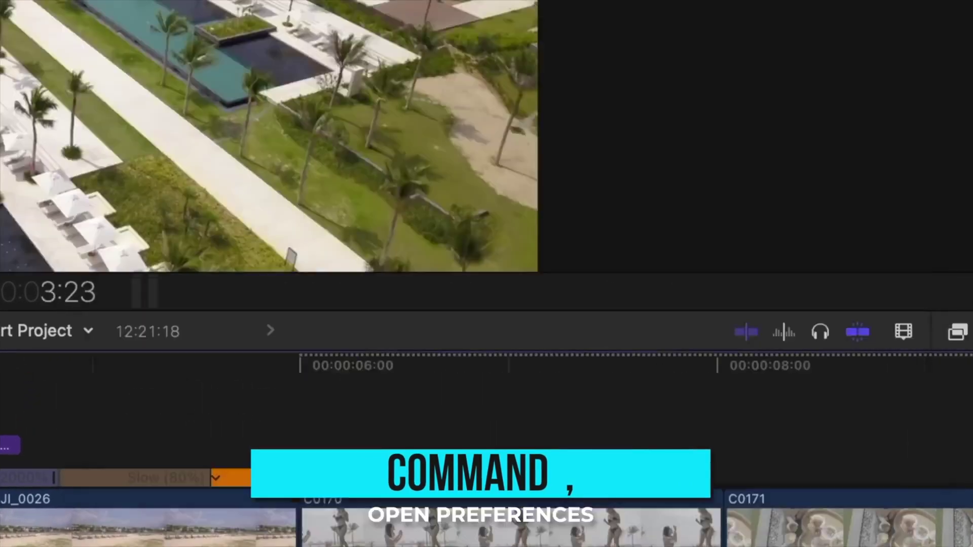
{"action": "left_click", "coordinate": [355, 163]}
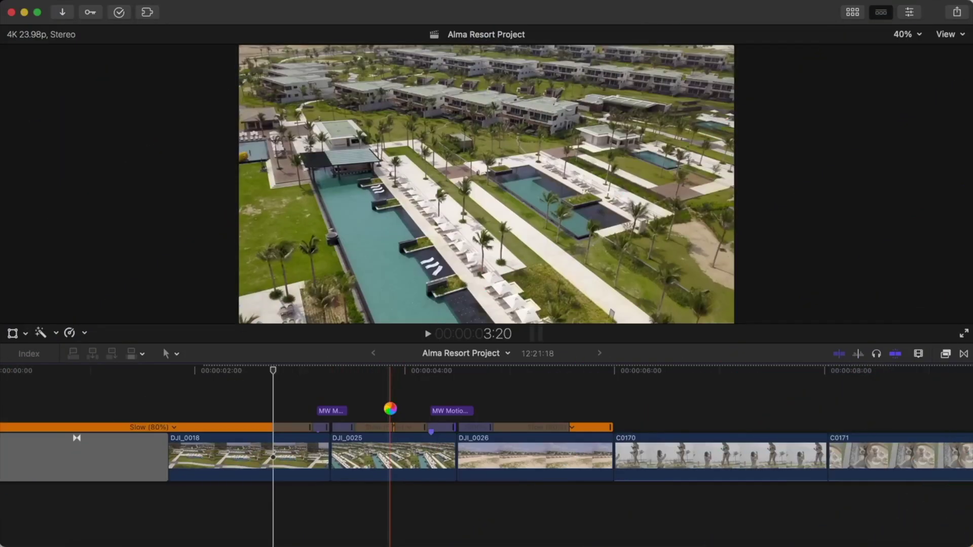
{"action": "key", "text": "space"}
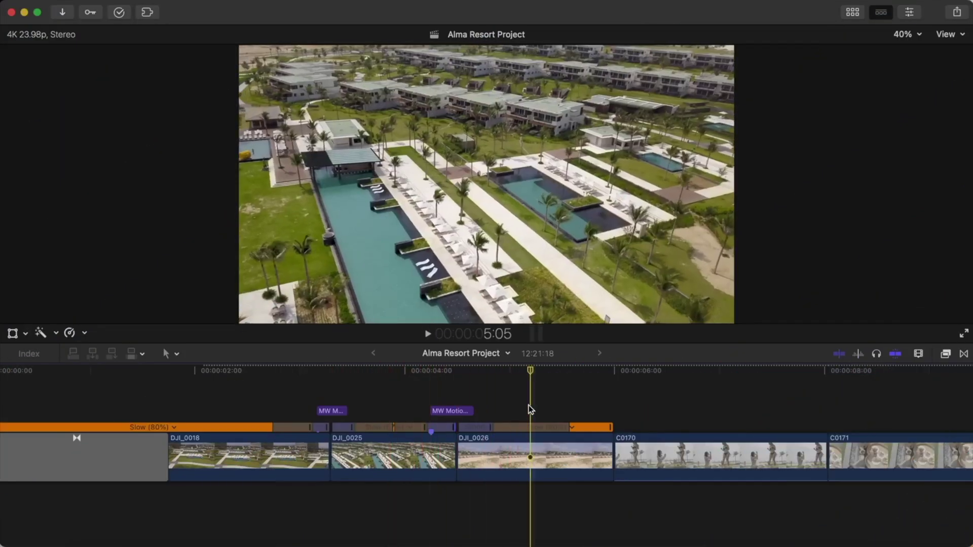
{"action": "left_click_drag", "start_coordinate": [560, 387], "coordinate": [407, 488]}
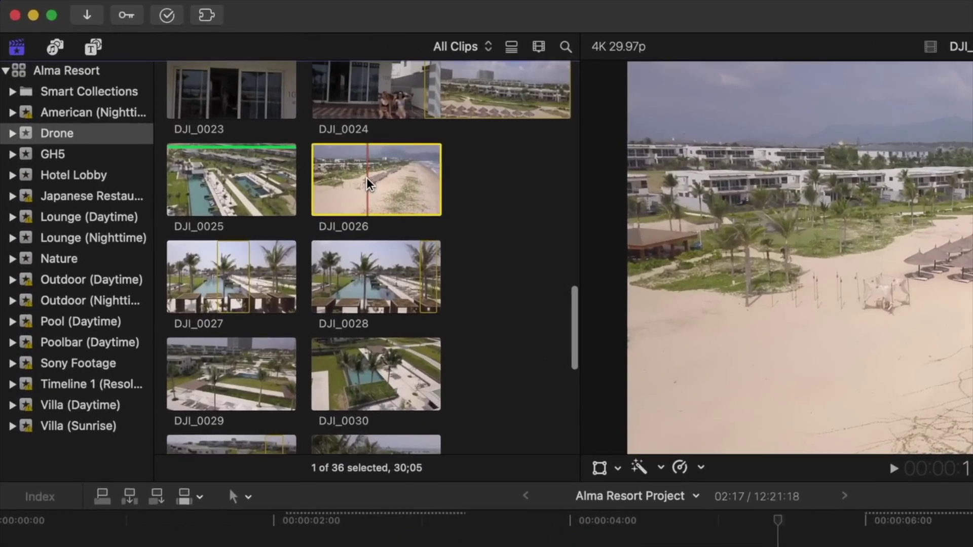
- Transcode DJI_0025 and DJI_0026 to 50% ProRes Proxy media, with optimized media unchecked
{"action": "left_click", "coordinate": [252, 178]}
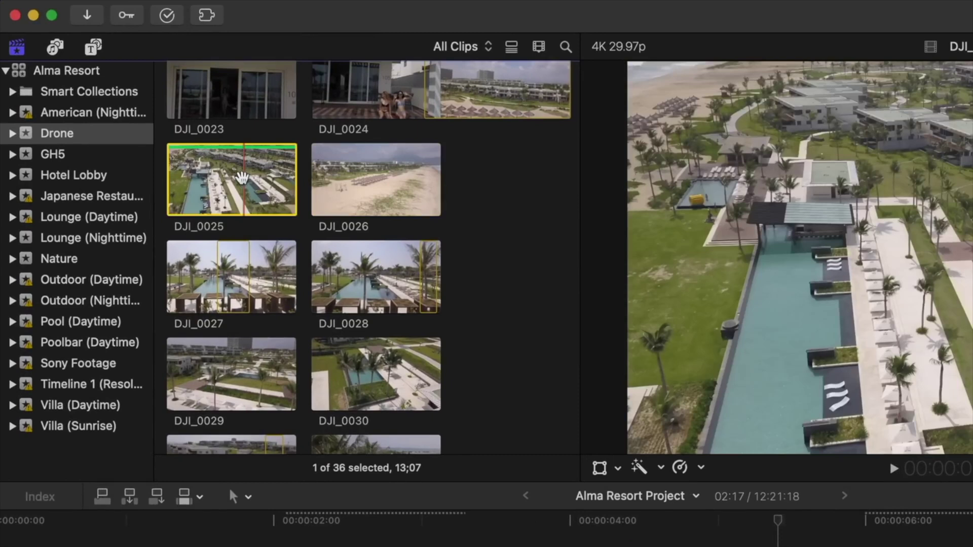
{"action": "left_click", "coordinate": [373, 199], "text": "super"}
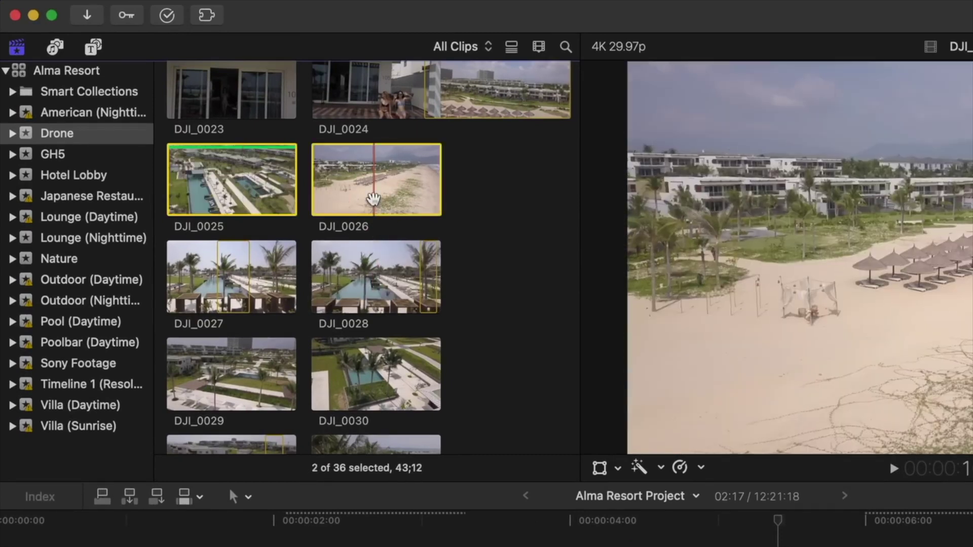
{"action": "right_click", "coordinate": [374, 200]}
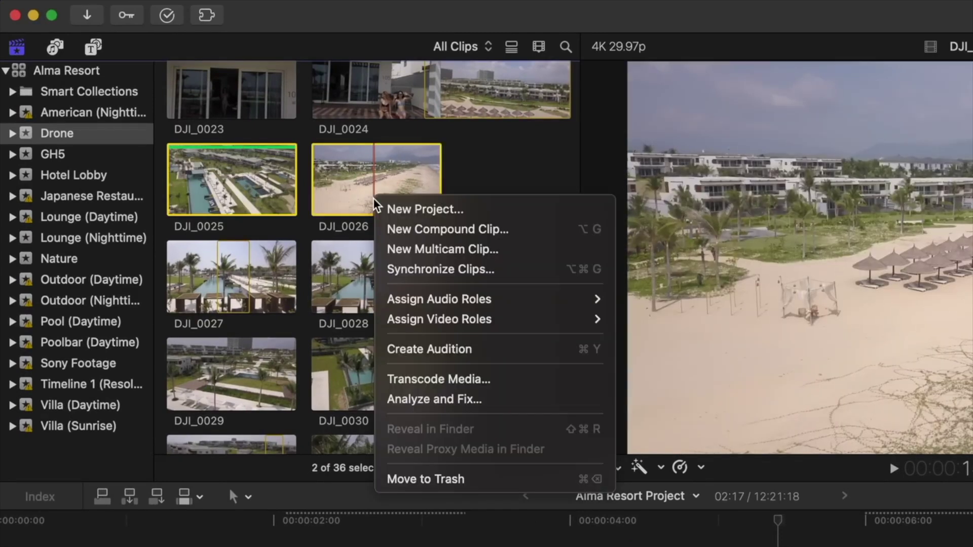
{"action": "left_click", "coordinate": [494, 380]}
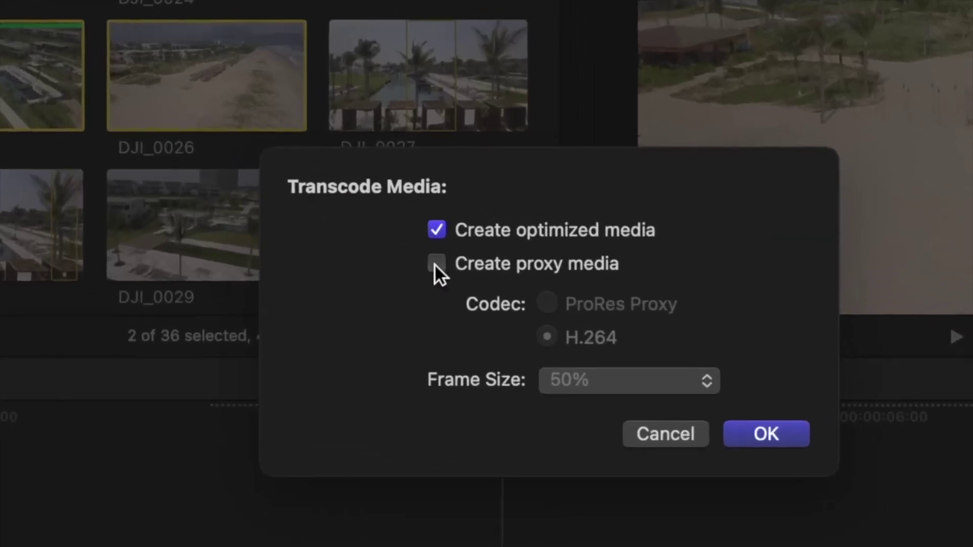
{"action": "left_click", "coordinate": [503, 327]}
{"action": "left_click", "coordinate": [384, 237]}
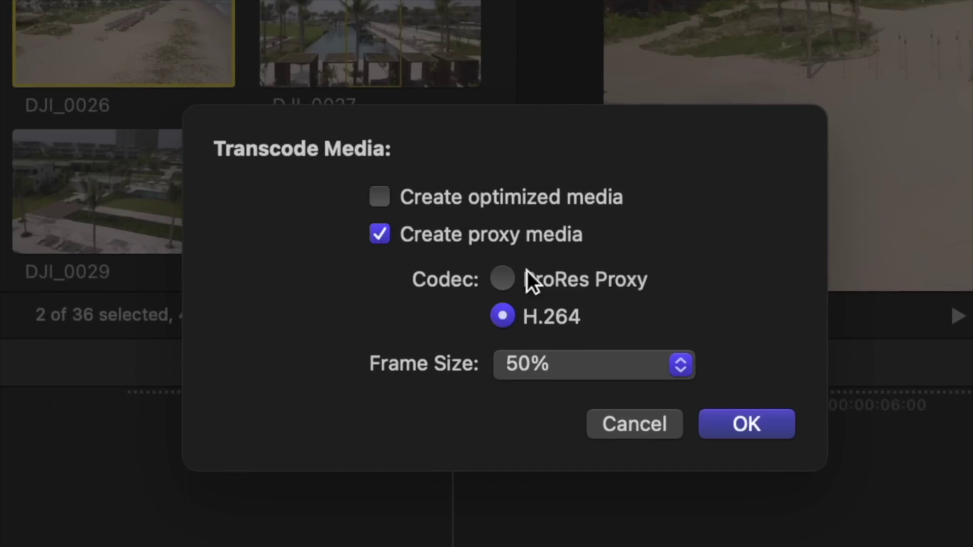
{"action": "left_click", "coordinate": [501, 279]}
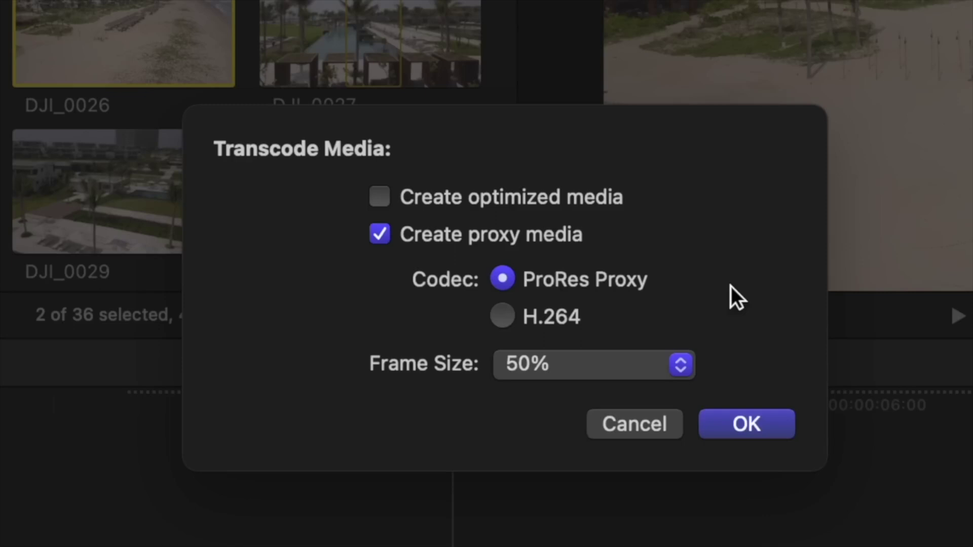
{"action": "left_click", "coordinate": [764, 425]}
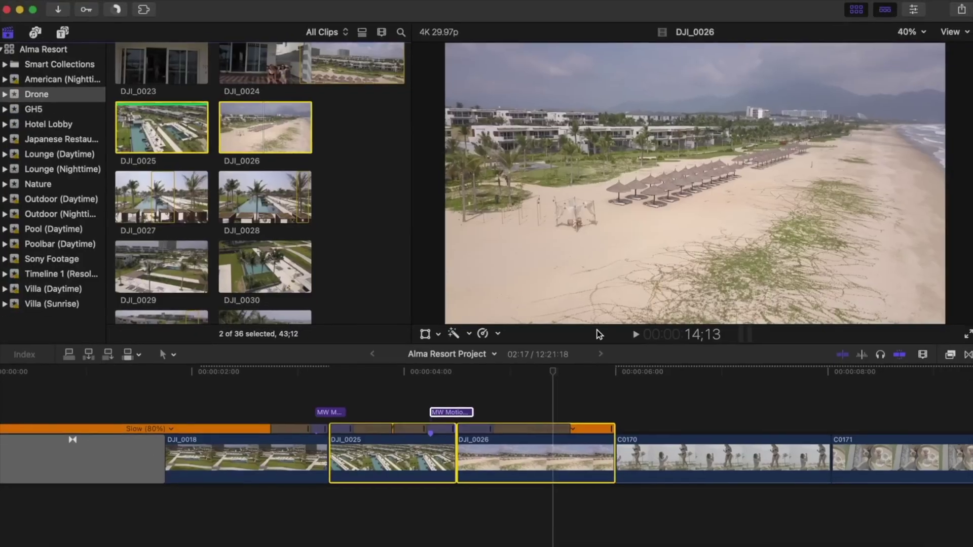
{"action": "key", "text": "ctrl+super+1"}
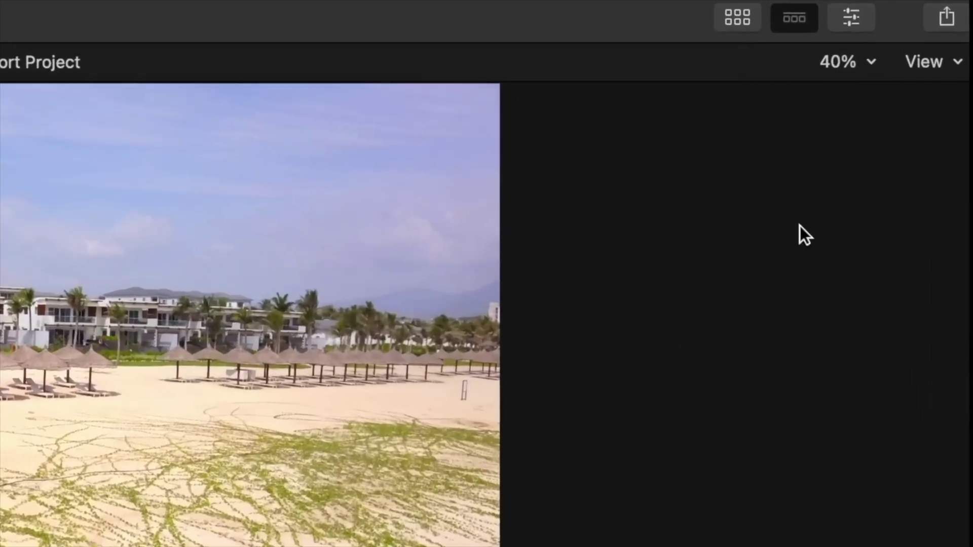
- Switch viewer playback to Proxy Only and select DJI_0025, DJI_0026 and their title
{"action": "left_click", "coordinate": [927, 61]}
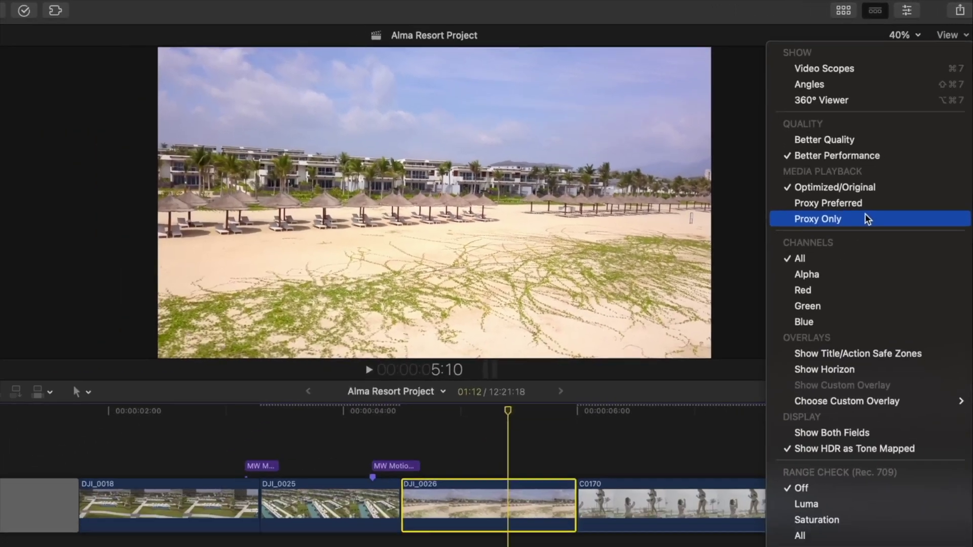
{"action": "left_click", "coordinate": [777, 386]}
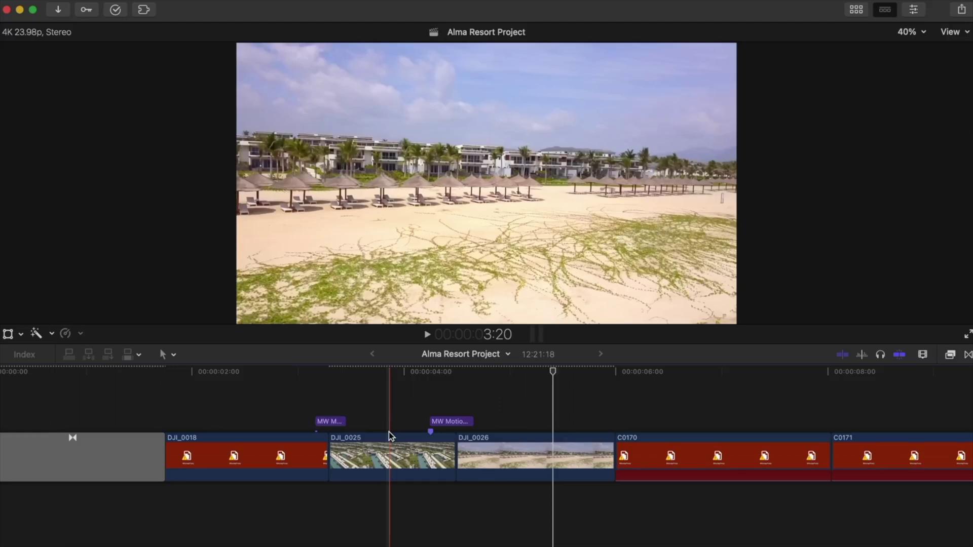
{"action": "left_click_drag", "start_coordinate": [388, 431], "coordinate": [461, 419]}
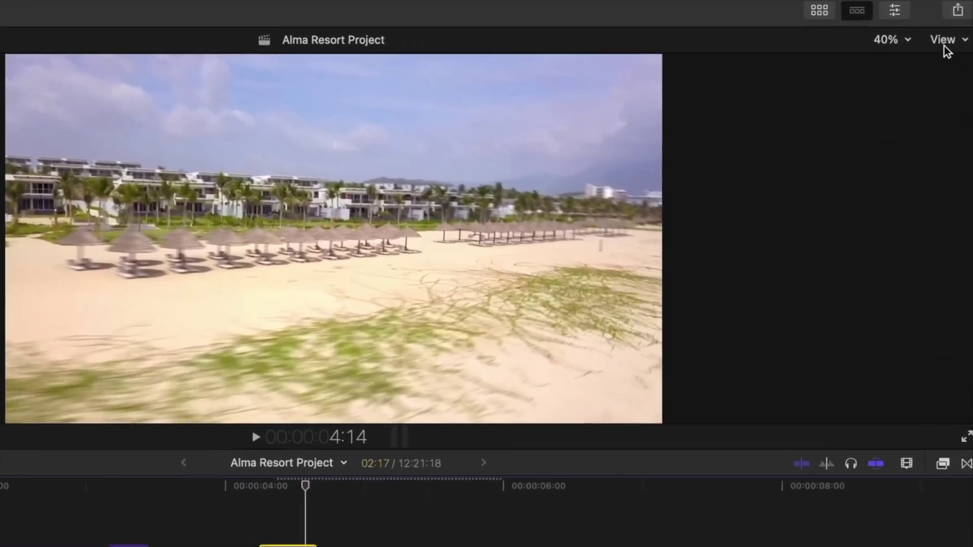
- Return playback to Optimized/Original, then settle on Proxy Preferred
{"action": "left_click", "coordinate": [950, 32]}
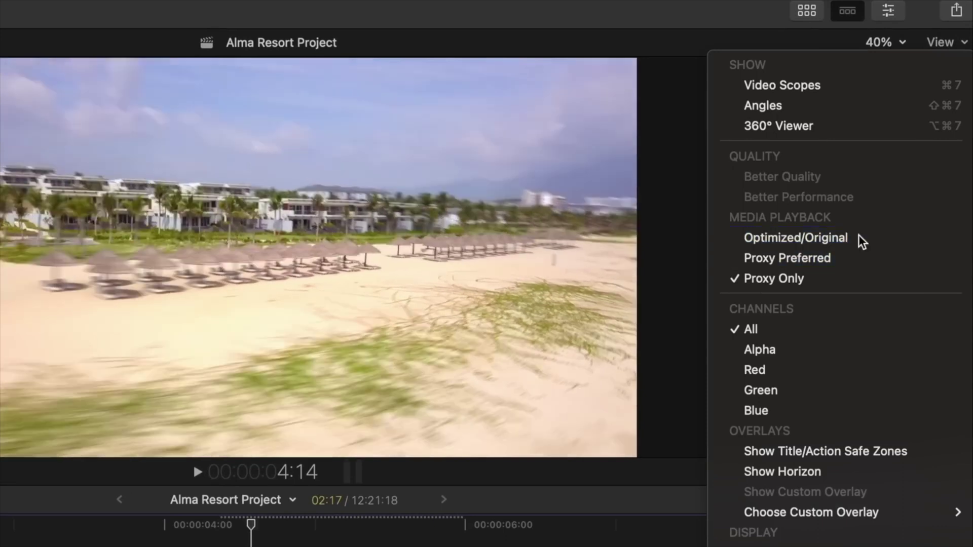
{"action": "left_click", "coordinate": [860, 235]}
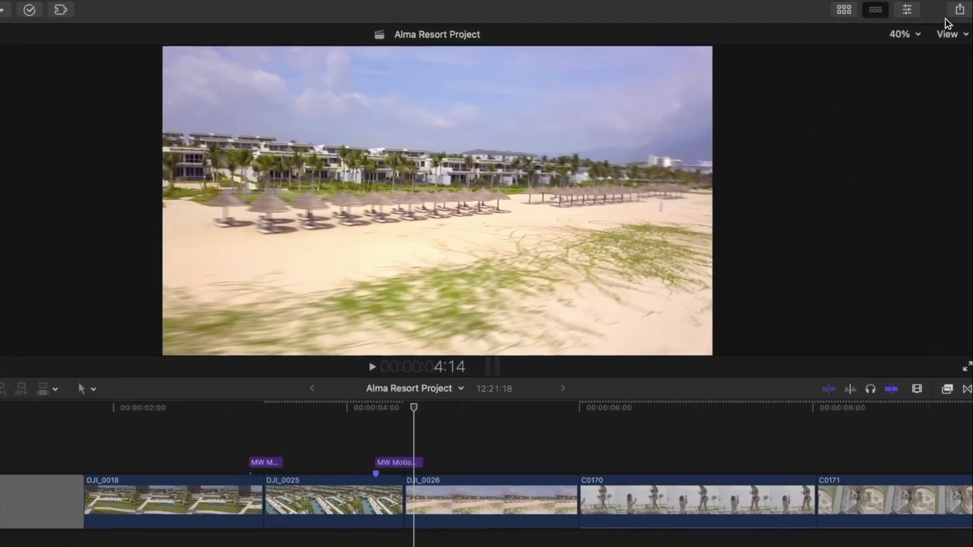
{"action": "left_click", "coordinate": [950, 31]}
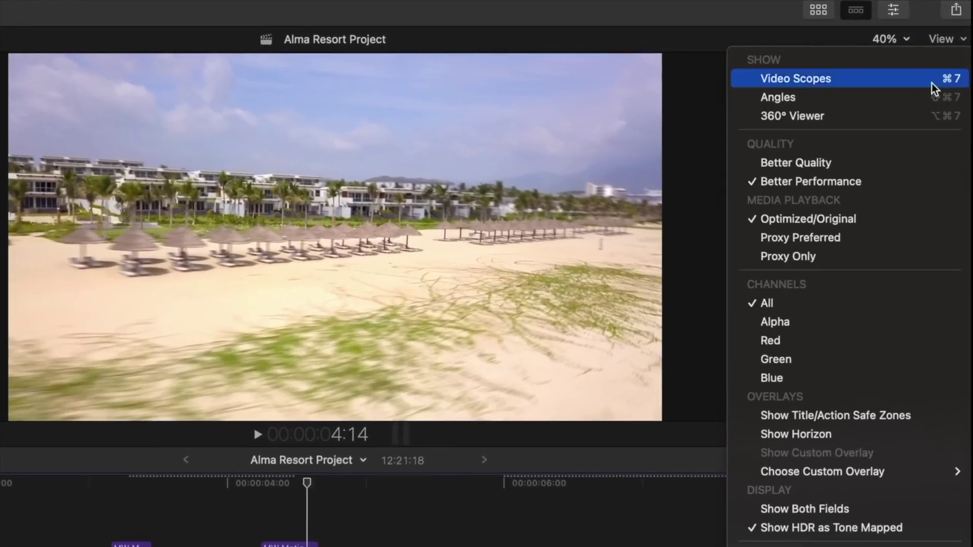
{"action": "left_click", "coordinate": [876, 237]}
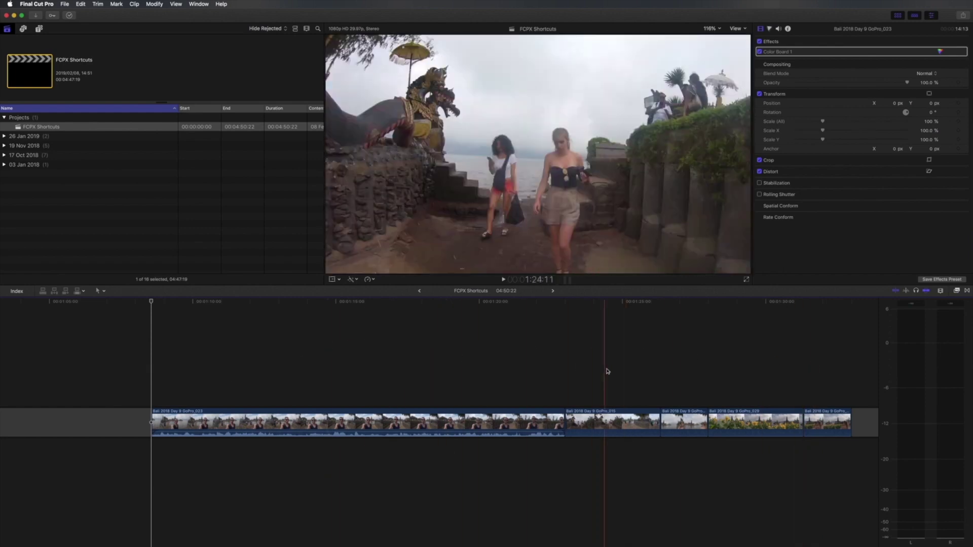
- Lift the last four GoPro clips with Cmd+Option+Up, then overwrite one back using Cmd+Option+Down
{"action": "left_click_drag", "start_coordinate": [613, 370], "coordinate": [817, 428]}
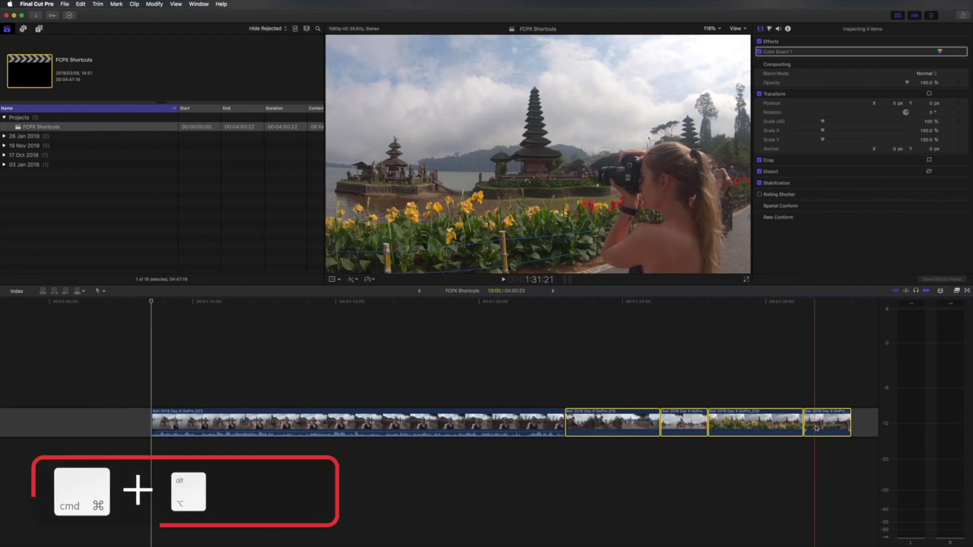
{"action": "key", "text": "super+alt+Up"}
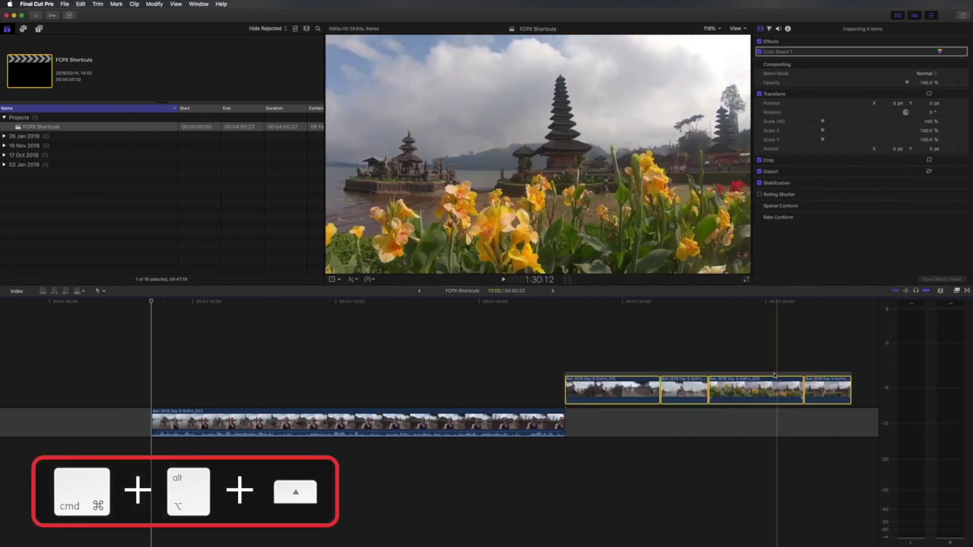
{"action": "left_click", "coordinate": [766, 388]}
{"action": "key", "text": "super+z"}
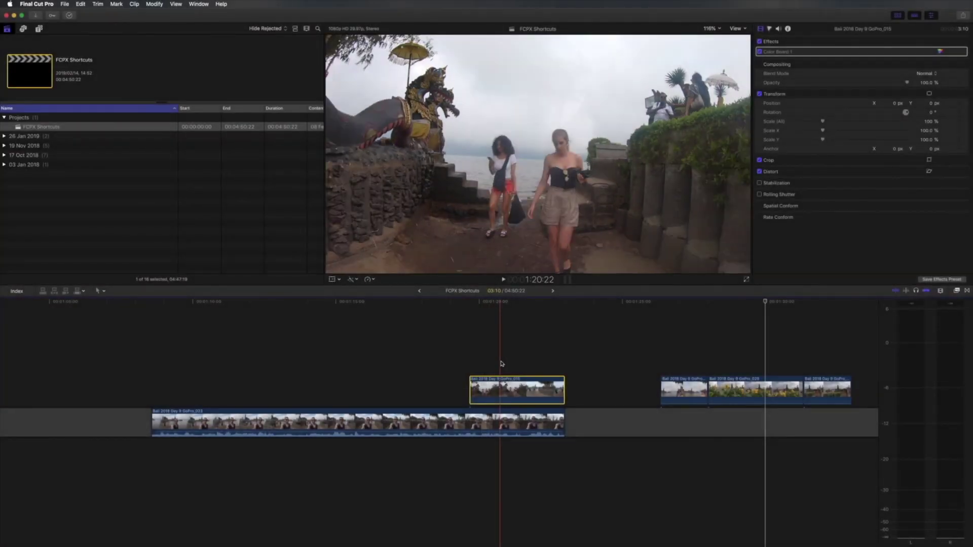
{"action": "key", "text": "super+alt+Down"}
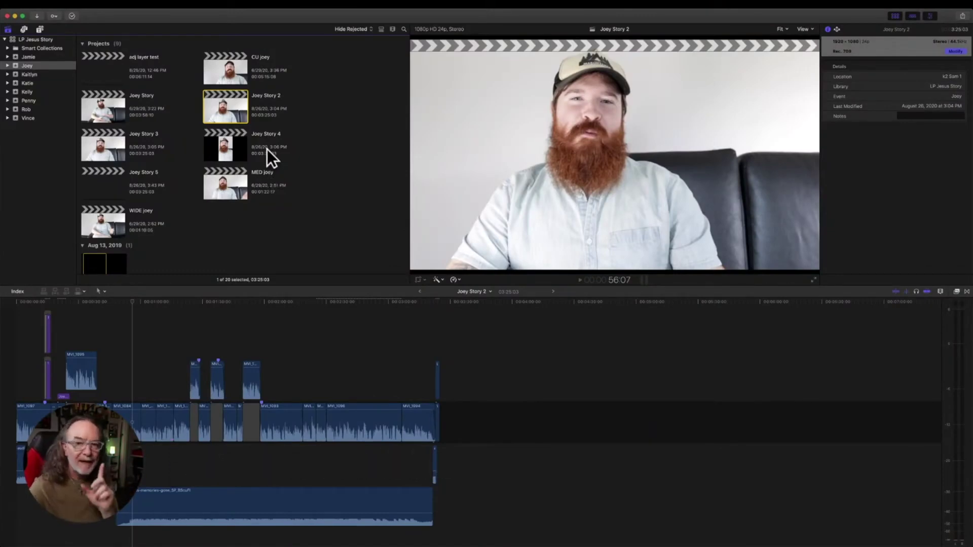
- Open the shortcut menu for the Joey Story 2 project in the Joey event
{"action": "right_click", "coordinate": [227, 109]}
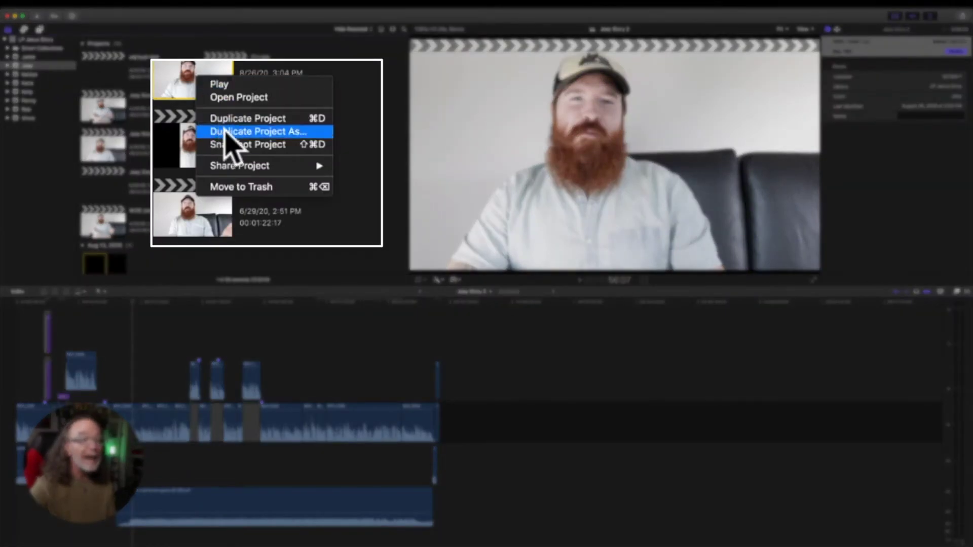
- Duplicate Joey Story 2 as Joey Story 6 in Vertical 720x1280 format with Smart Conform on
{"action": "left_click", "coordinate": [243, 132]}
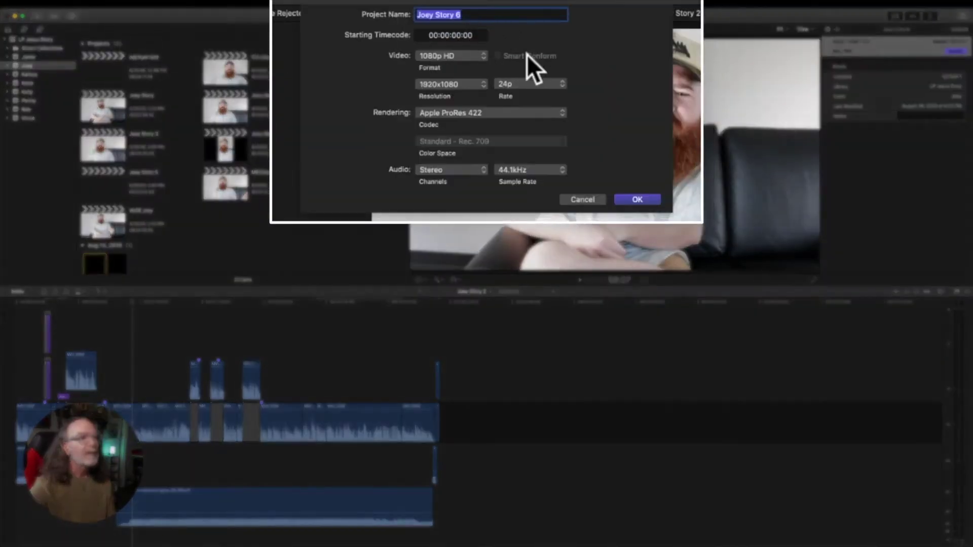
{"action": "left_click", "coordinate": [483, 54]}
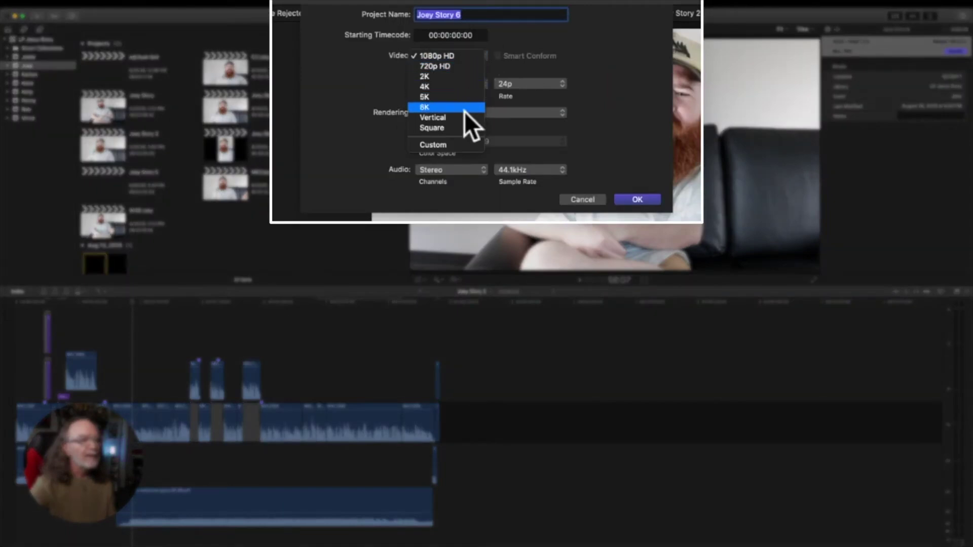
{"action": "left_click", "coordinate": [440, 114]}
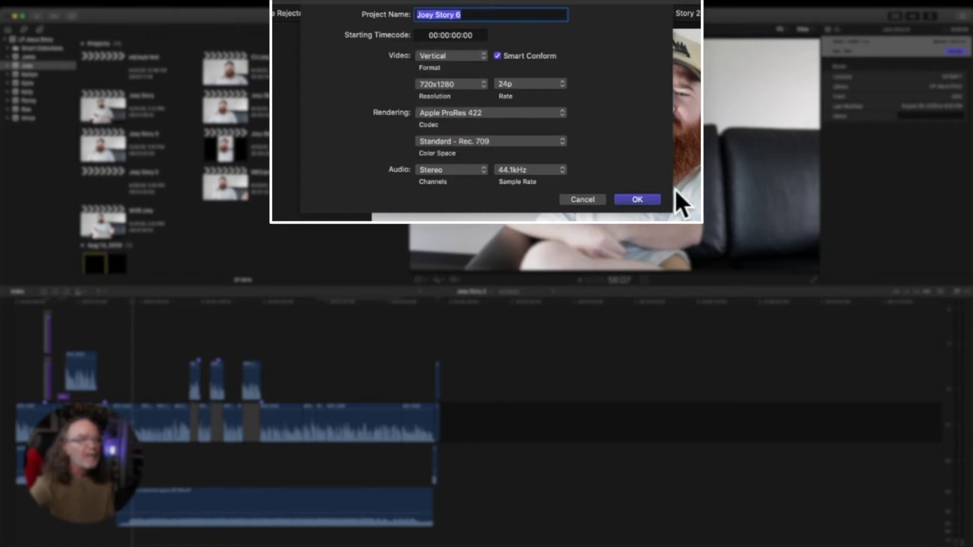
{"action": "left_click", "coordinate": [641, 199]}
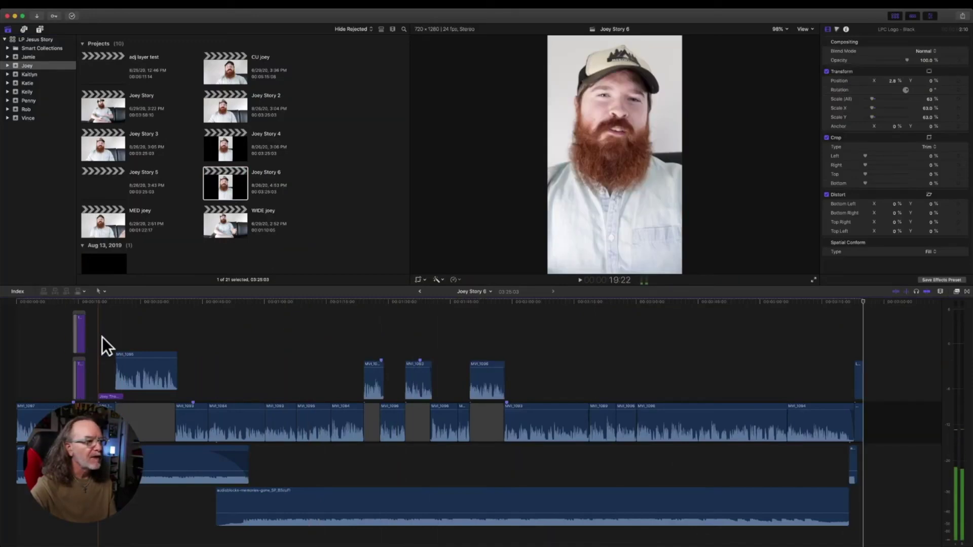
- Open Joey Story 6 and play the vertical edit, skipping ahead to check reframed shots
{"action": "double_click", "coordinate": [225, 106]}
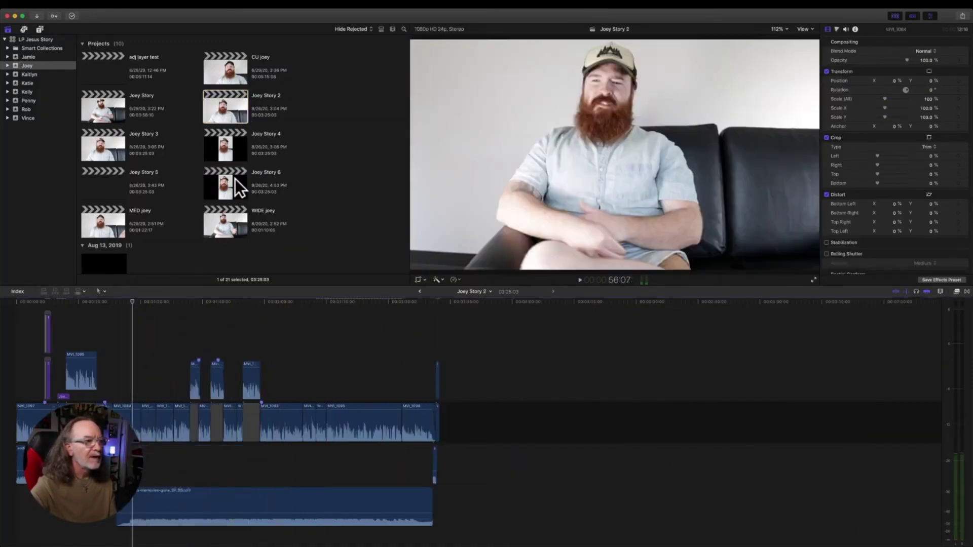
{"action": "double_click", "coordinate": [223, 187]}
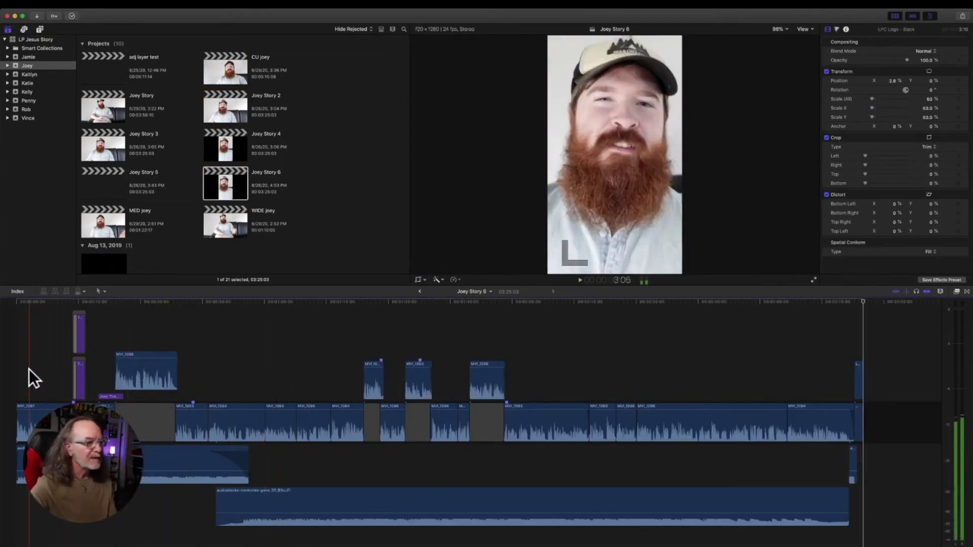
{"action": "key", "text": "space"}
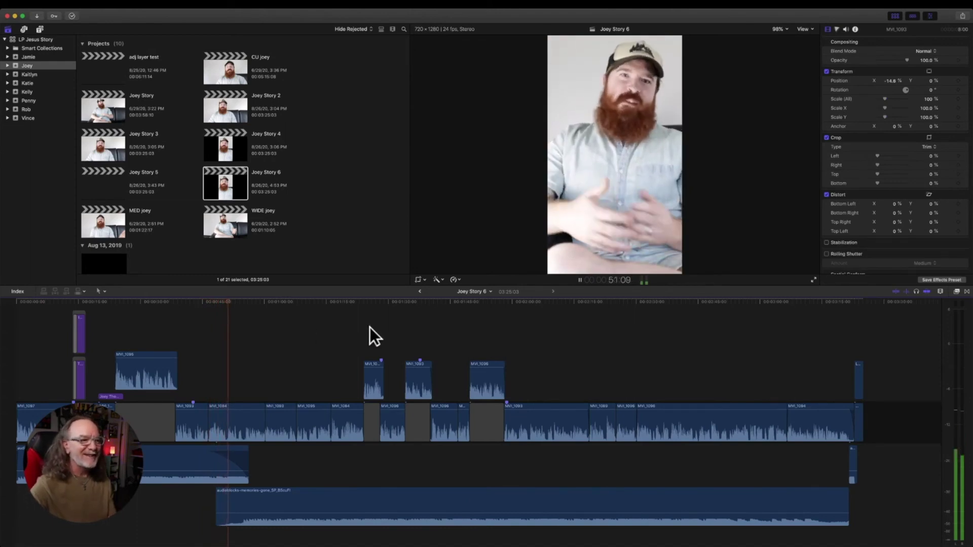
{"action": "left_click", "coordinate": [357, 329]}
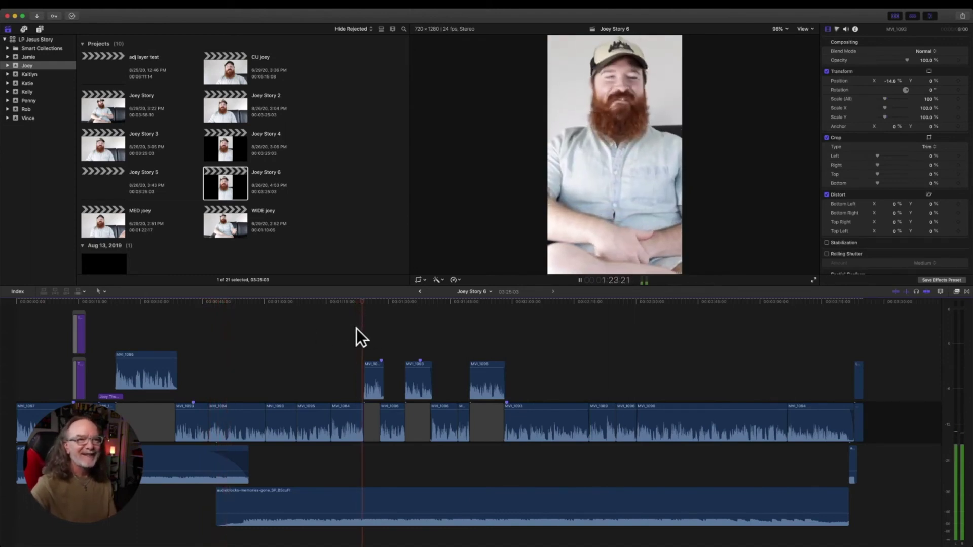
{"action": "key", "text": "space"}
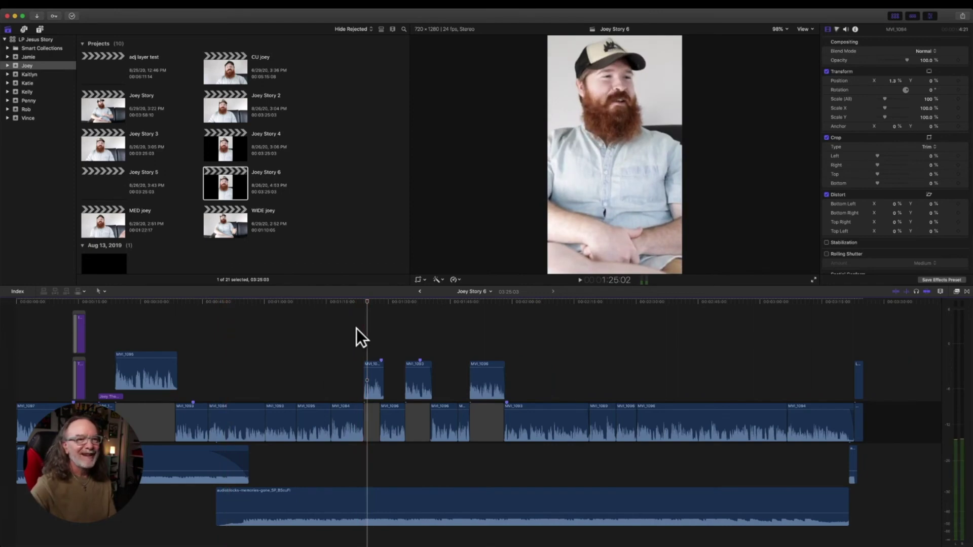
{"action": "key", "text": "space"}
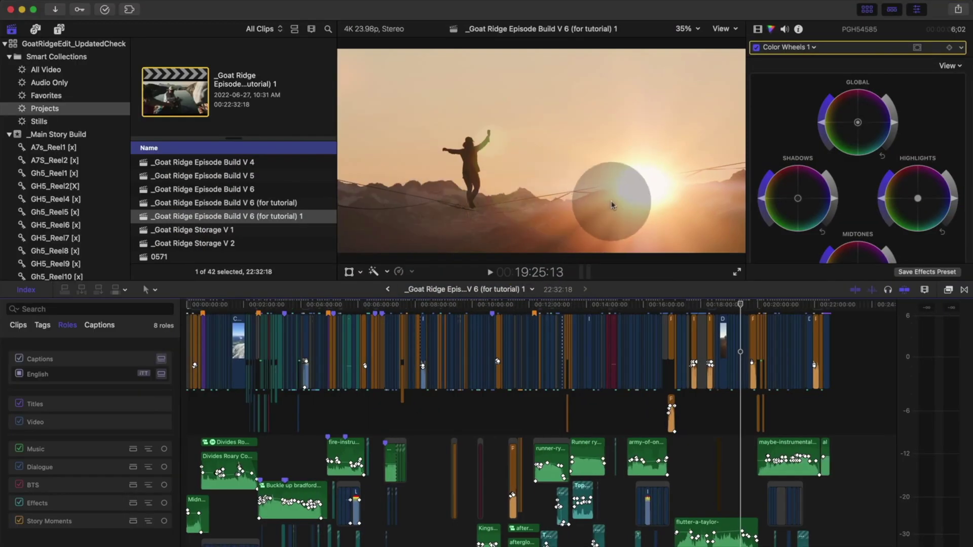
- Zoom the timeline into the 19:30–22:30 section and return to the Selection tool
{"action": "key", "text": "z"}
{"action": "left_click", "coordinate": [841, 460]}
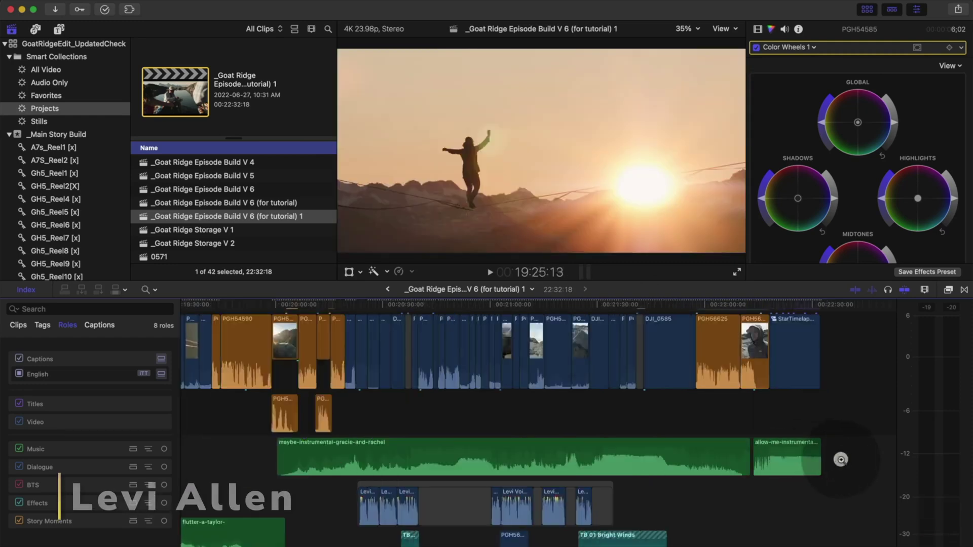
{"action": "key", "text": "a"}
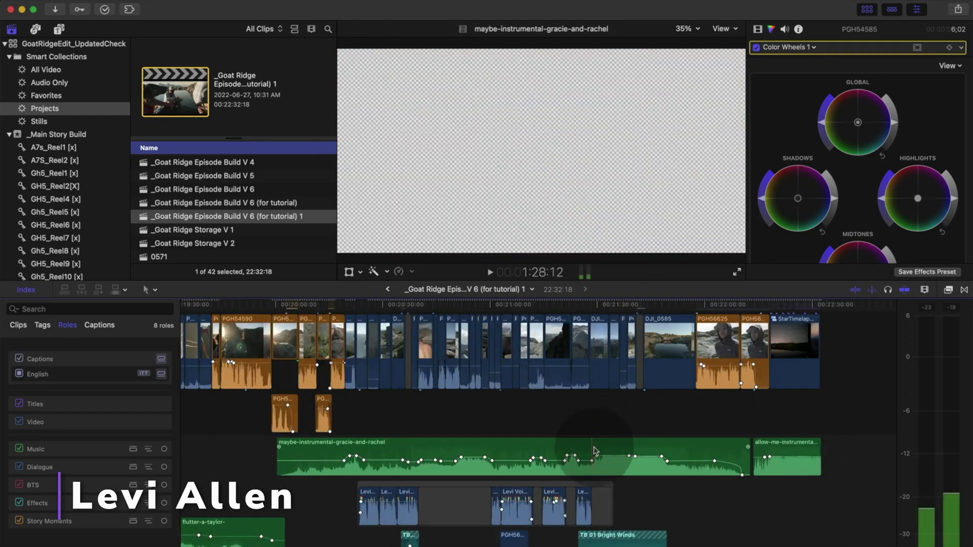
- Download Halation – Evolv as MP3 from Artlist, add it to the timeline and play
{"action": "key", "text": "super+Tab"}
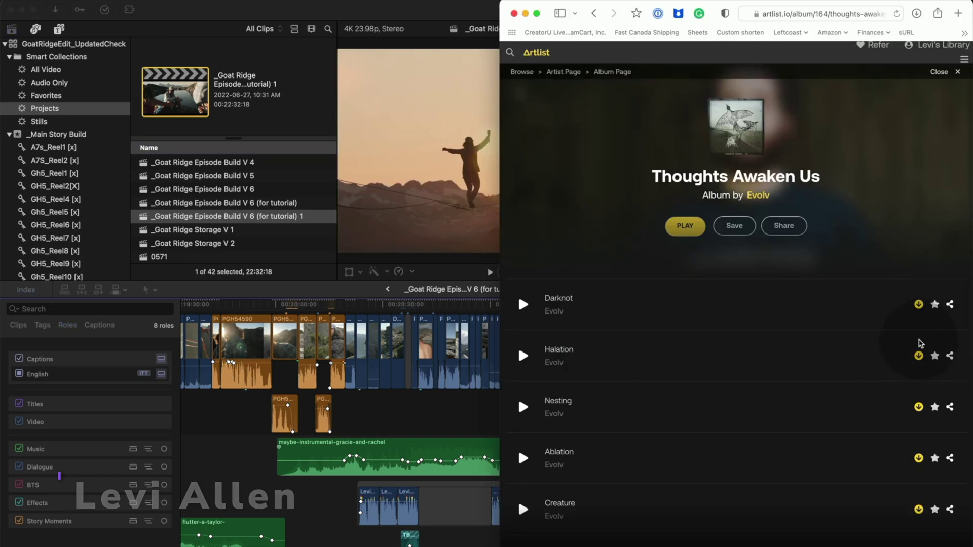
{"action": "left_click", "coordinate": [916, 355]}
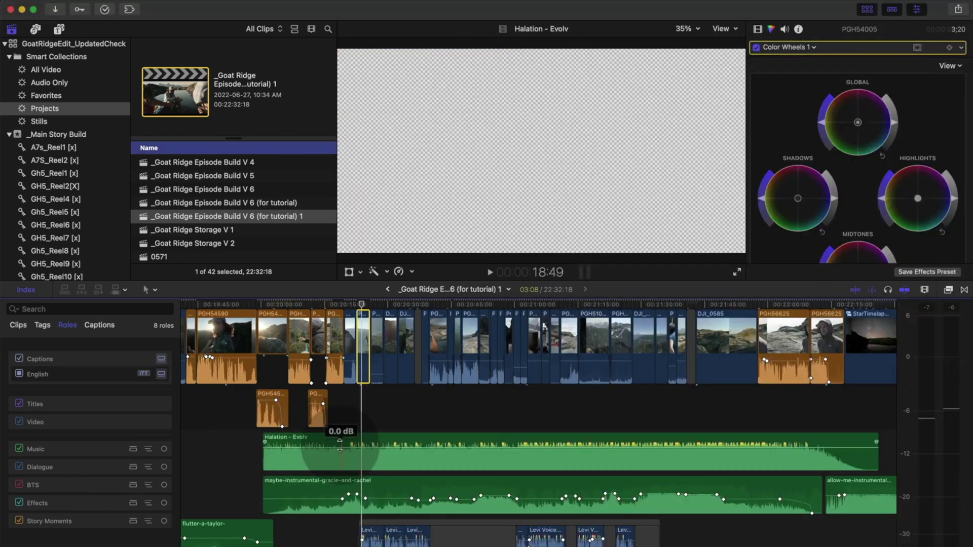
{"action": "left_click_drag", "start_coordinate": [339, 451], "coordinate": [358, 445]}
{"action": "key", "text": "space"}
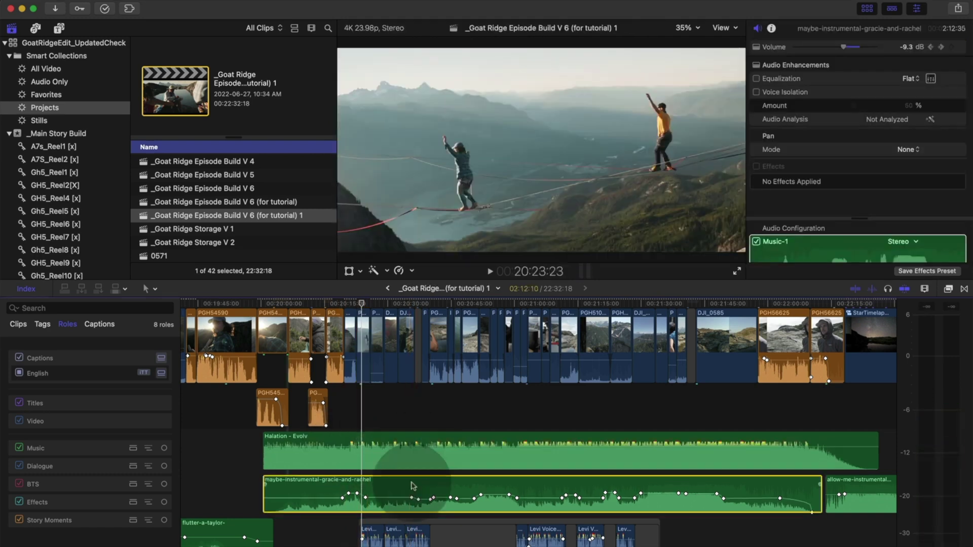
- Paste the maybe-instrumental clip's volume keyframes onto Halation – Evolv
{"action": "key", "text": "cmd+c"}
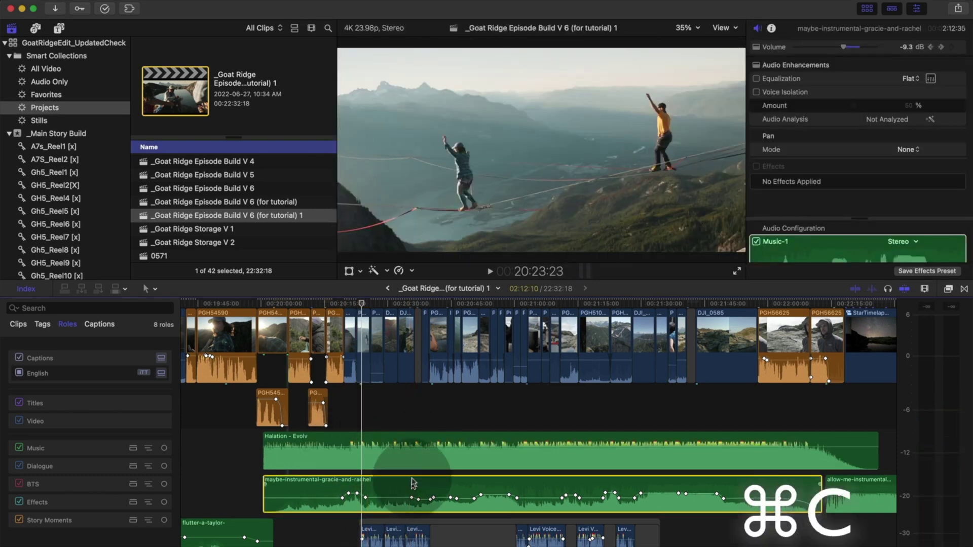
{"action": "left_click", "coordinate": [419, 465]}
{"action": "key", "text": "shift+super+v"}
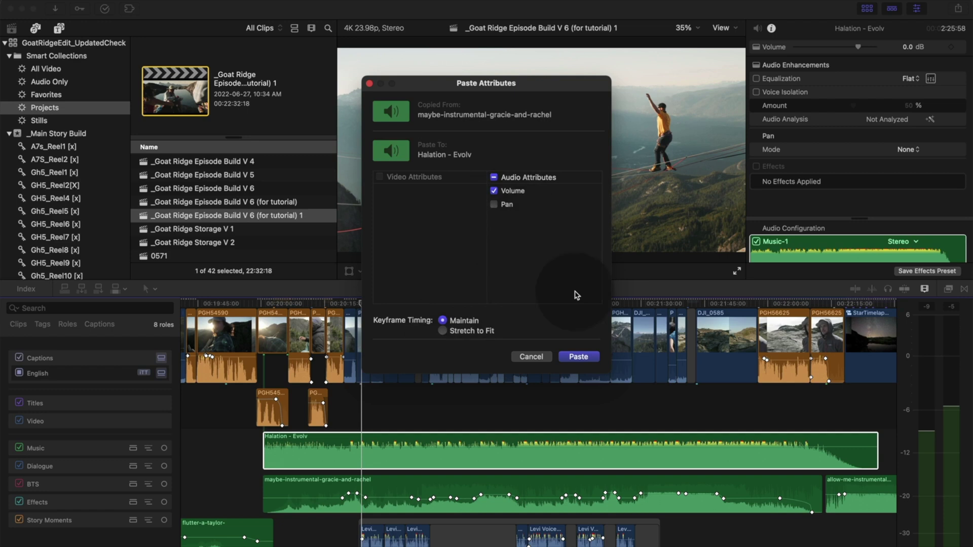
{"action": "left_click", "coordinate": [579, 357]}
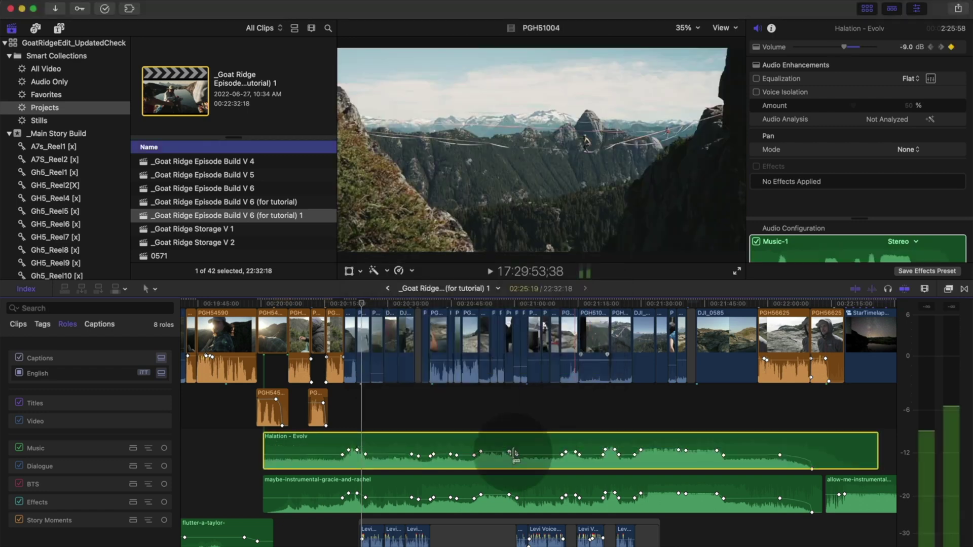
- Disable the maybe-instrumental clip and play the edit with only Halation audible
{"action": "left_click", "coordinate": [466, 484]}
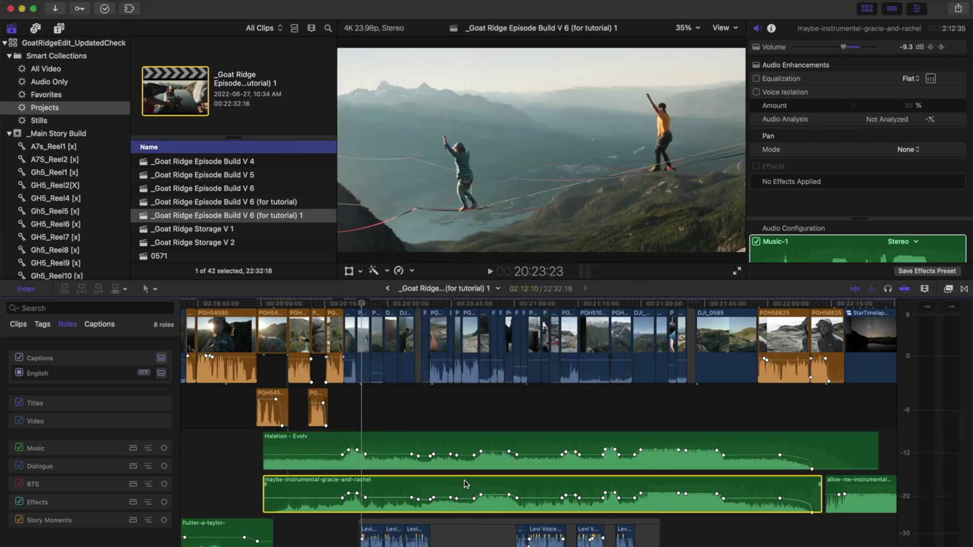
{"action": "key", "text": "v"}
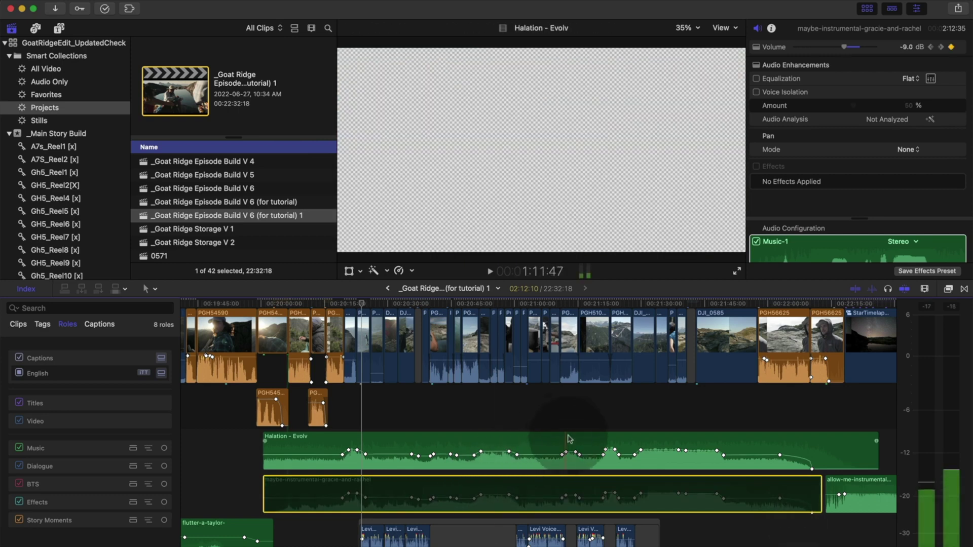
{"action": "key", "text": "space"}
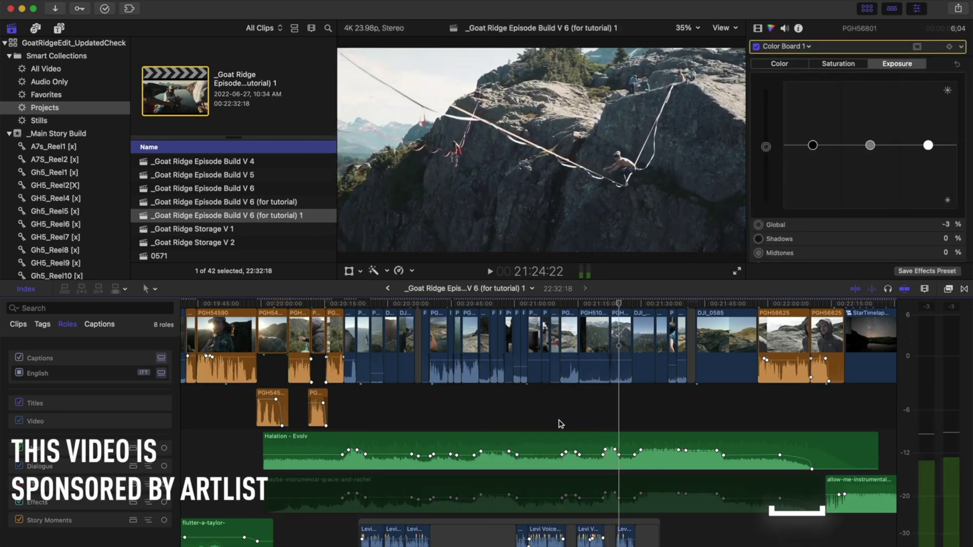
{"action": "left_click", "coordinate": [582, 446]}
- Disable Halation and re-enable maybe-instrumental to hear the edit with the original music
{"action": "key", "text": "v"}
{"action": "left_click", "coordinate": [591, 494]}
{"action": "key", "text": "v"}
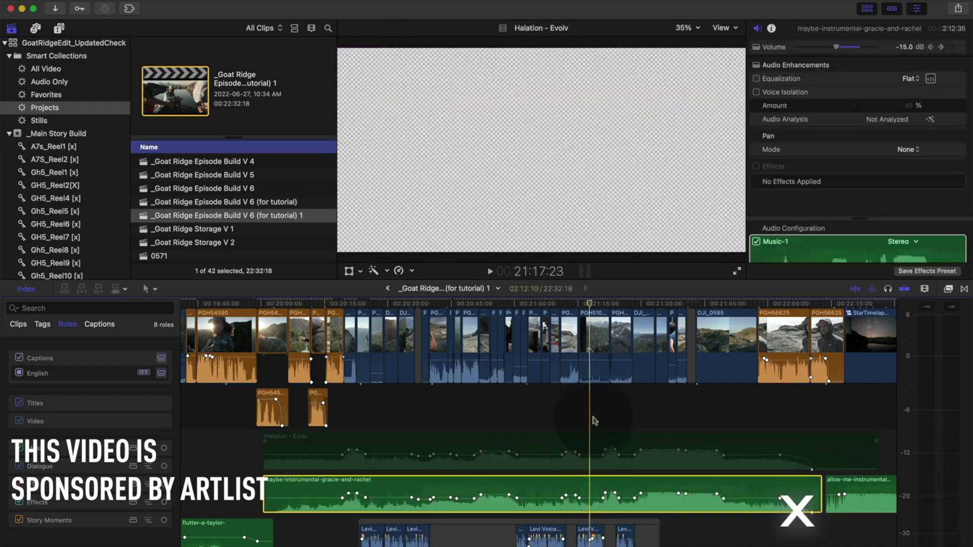
{"action": "key", "text": "cmd+4"}
{"action": "key", "text": "space"}
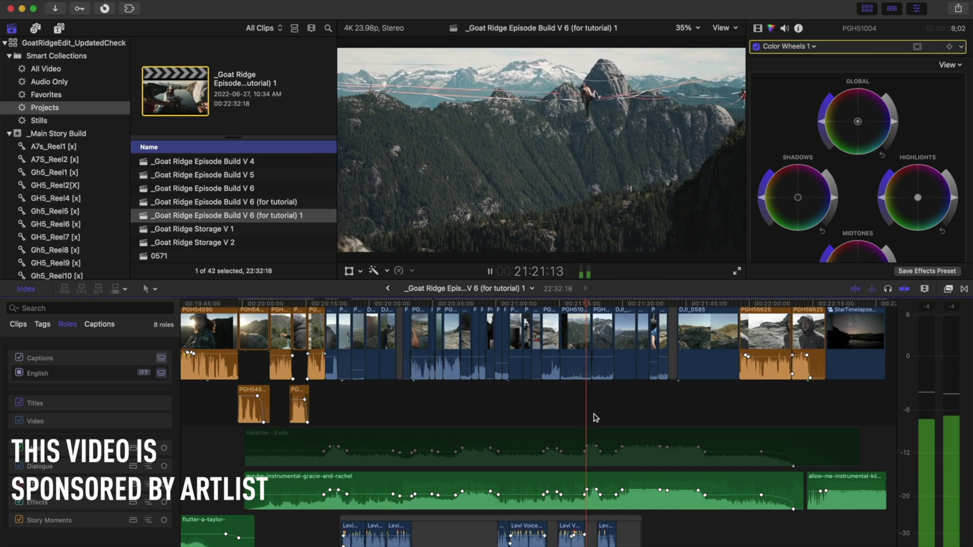
- Switch back to Halation – Evolv and raise its volume with Ctrl+=
{"action": "key", "text": "ctrl+equal"}
{"action": "key", "text": "ctrl+equal"}
{"action": "key", "text": "ctrl+equal"}
{"action": "key", "text": "ctrl+equal"}
{"action": "key", "text": "ctrl+equal"}
{"action": "key", "text": "ctrl+equal"}
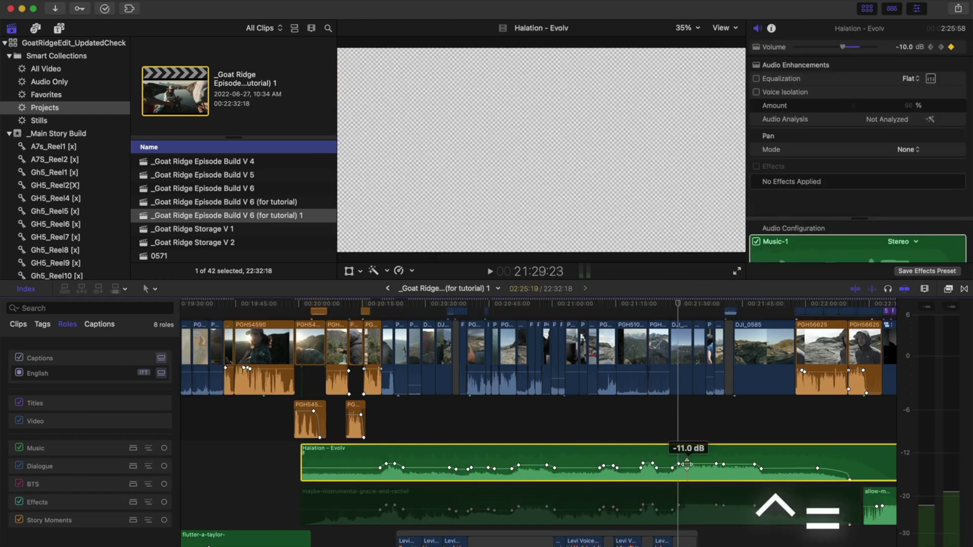
{"action": "left_click", "coordinate": [693, 469]}
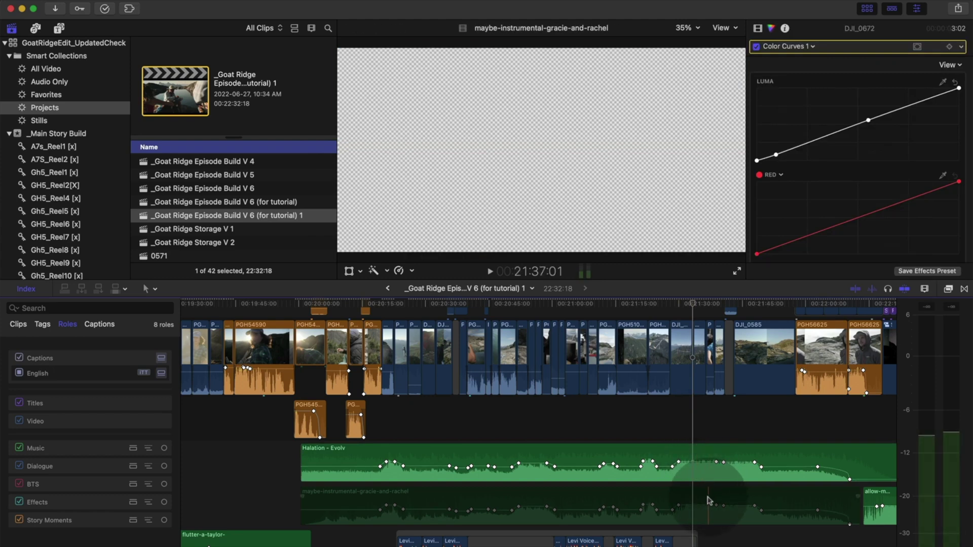
{"action": "left_click", "coordinate": [702, 477]}
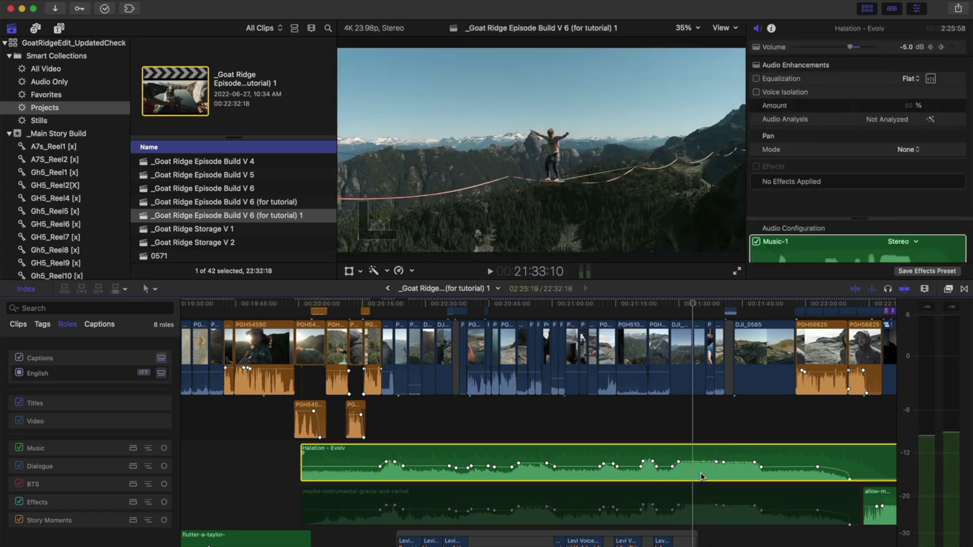
{"action": "key", "text": "ctrl+equal"}
- Lower the Halation clip's volume to -13 dB
{"action": "key", "text": "ctrl+minus"}
{"action": "key", "text": "ctrl+minus"}
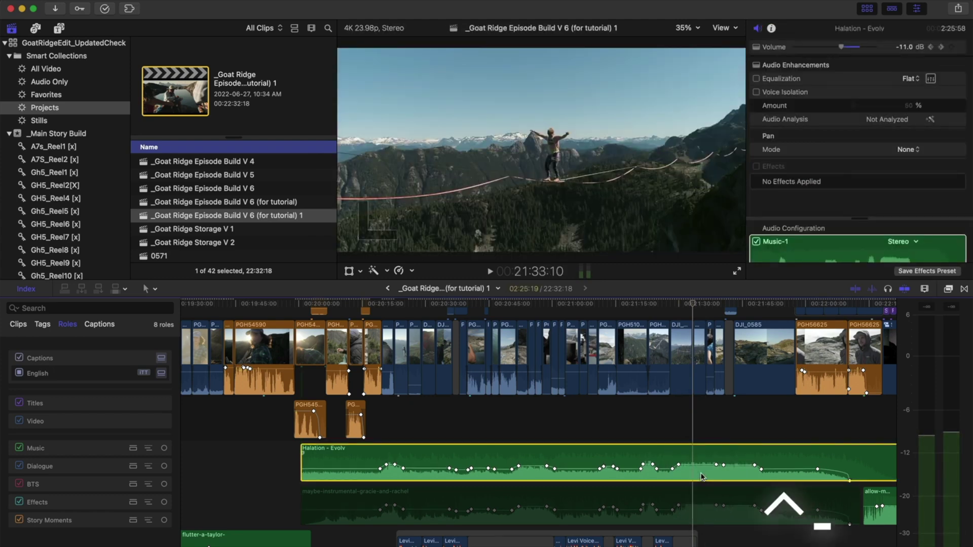
{"action": "key", "text": "ctrl+minus"}
{"action": "key", "text": "ctrl+minus"}
{"action": "left_click", "coordinate": [688, 470]}
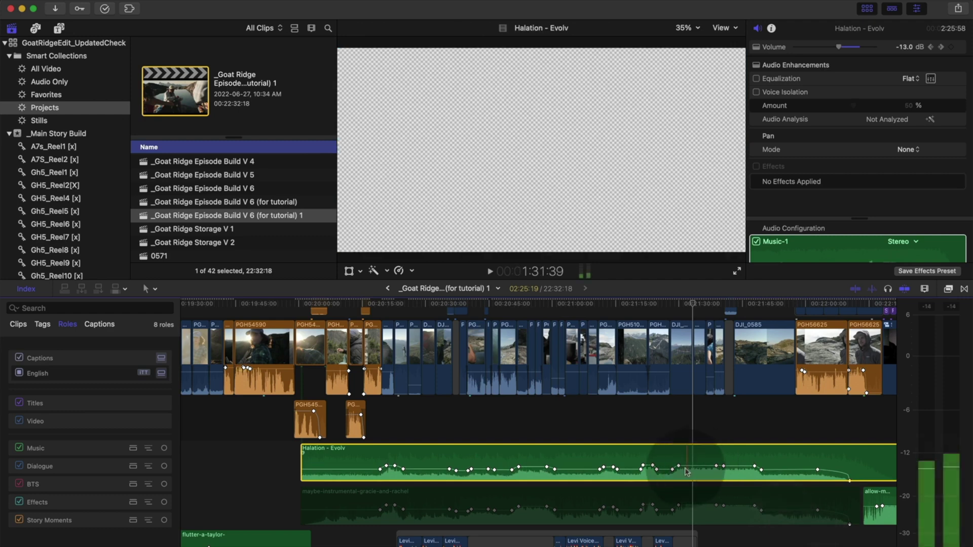
- Mark a range across the Halation music clip and raise the volume within it
{"action": "key", "text": "r"}
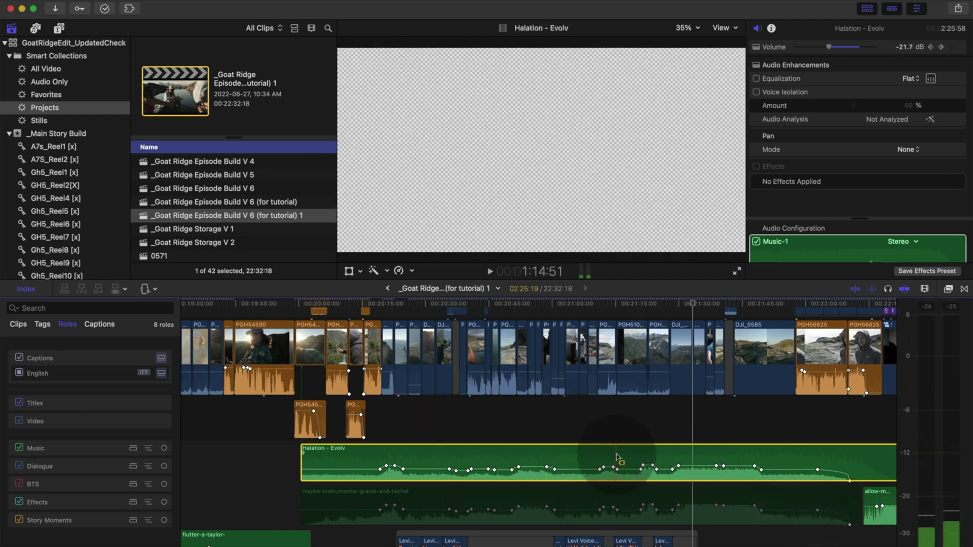
{"action": "left_click_drag", "start_coordinate": [617, 458], "coordinate": [834, 464]}
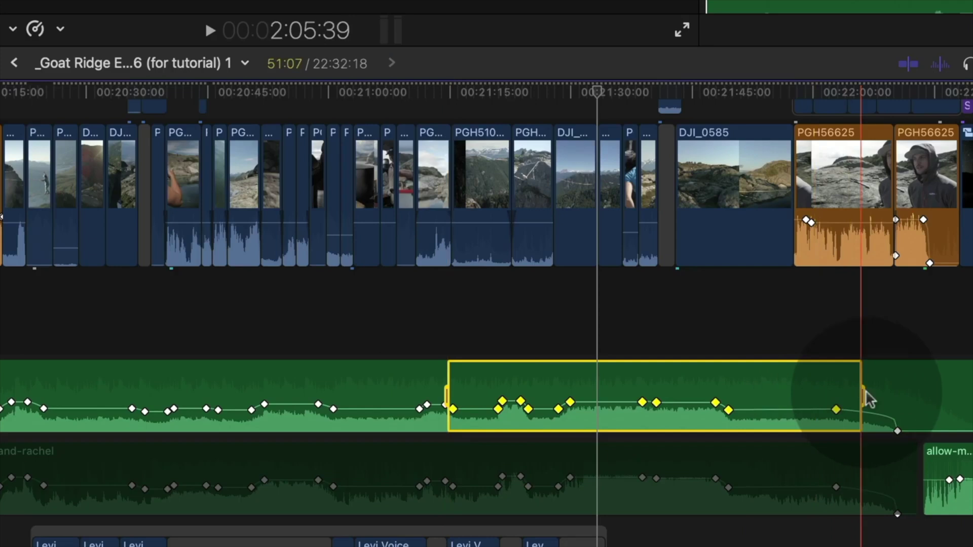
{"action": "key", "text": "ctrl+equal"}
{"action": "key", "text": "ctrl+equal"}
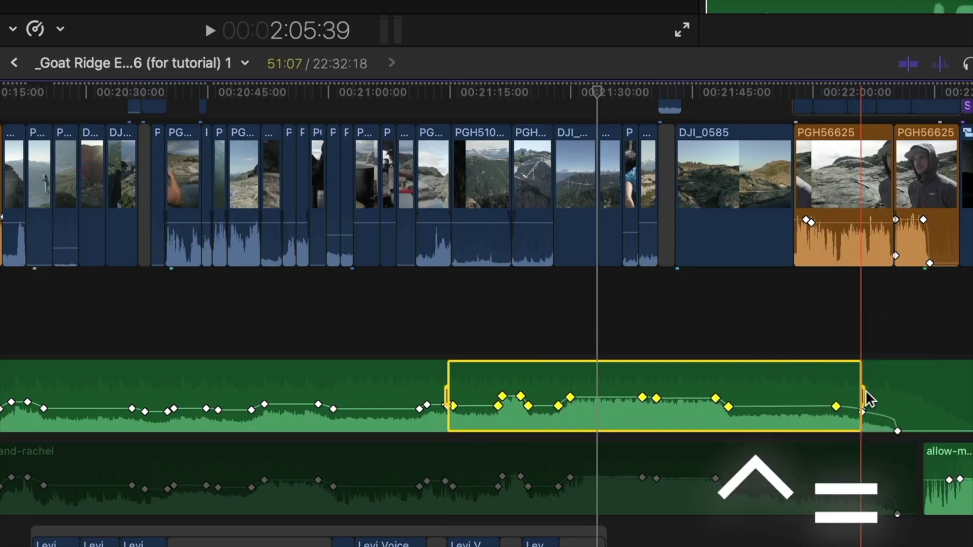
{"action": "key", "text": "ctrl+equal"}
{"action": "key", "text": "ctrl+equal"}
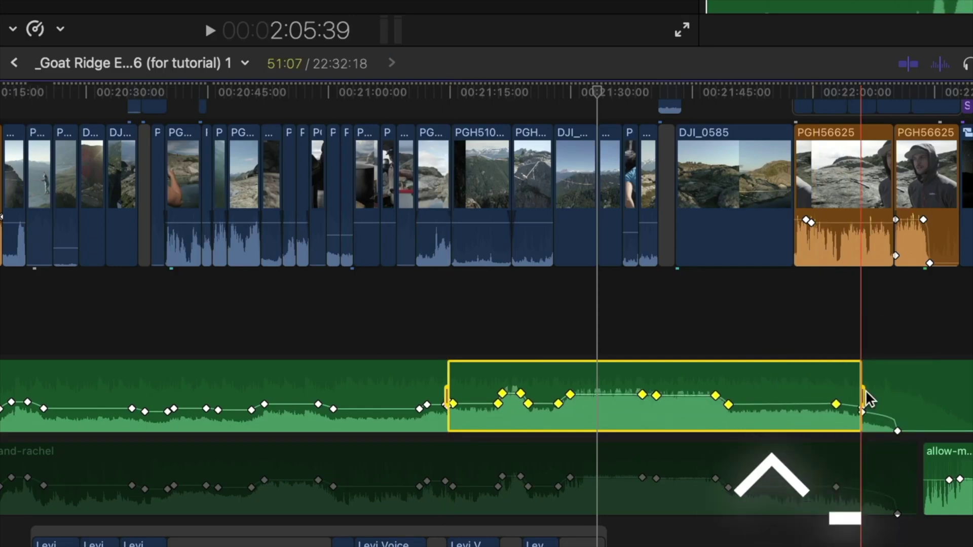
{"action": "key", "text": "ctrl+minus"}
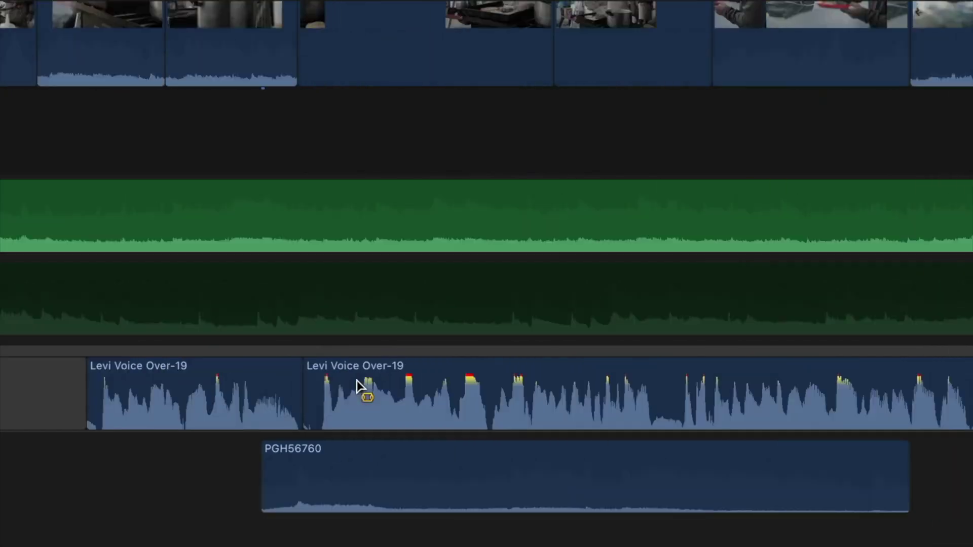
- Mark the start of the second Levi Voice Over-19 clip and dip it to -14 dB
{"action": "left_click", "coordinate": [512, 406]}
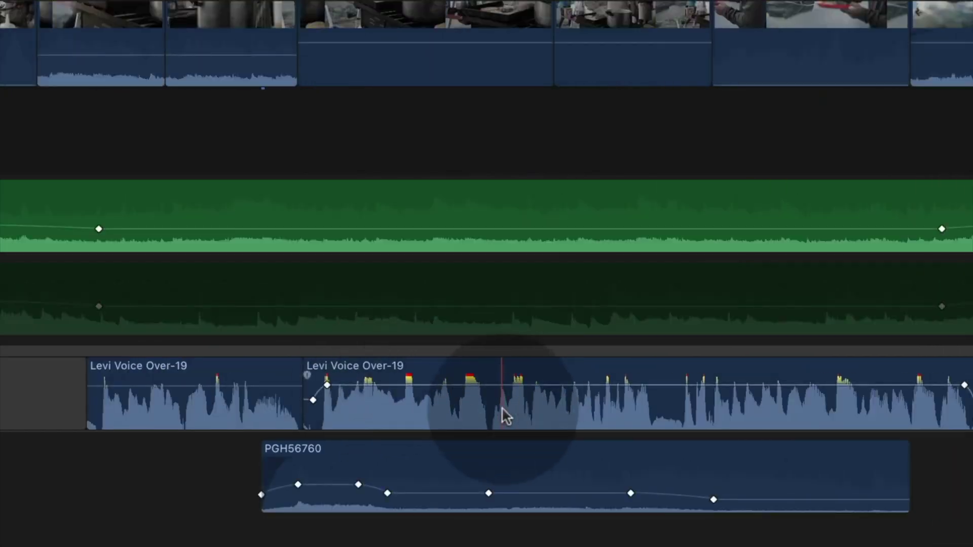
{"action": "key", "text": "r"}
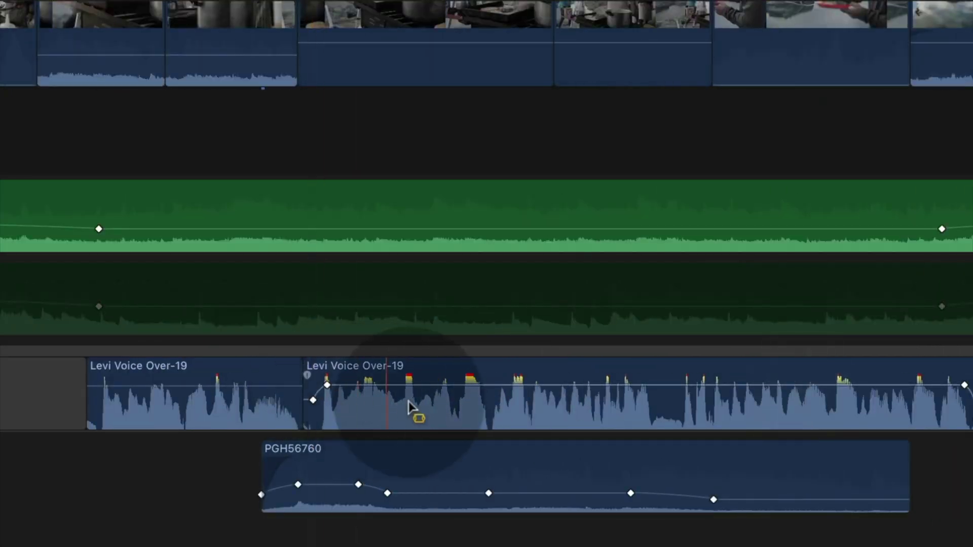
{"action": "left_click_drag", "start_coordinate": [488, 408], "coordinate": [312, 406]}
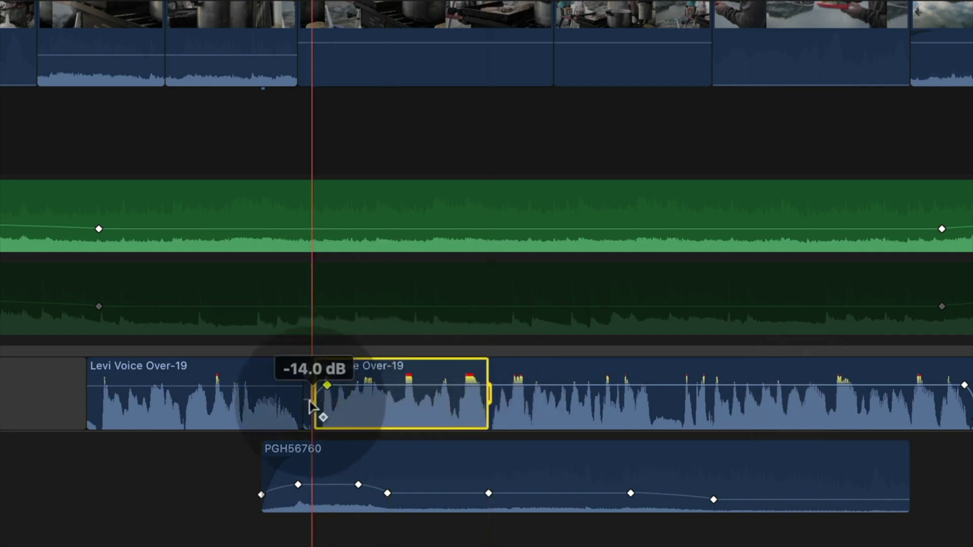
{"action": "key", "text": "ctrl+minus"}
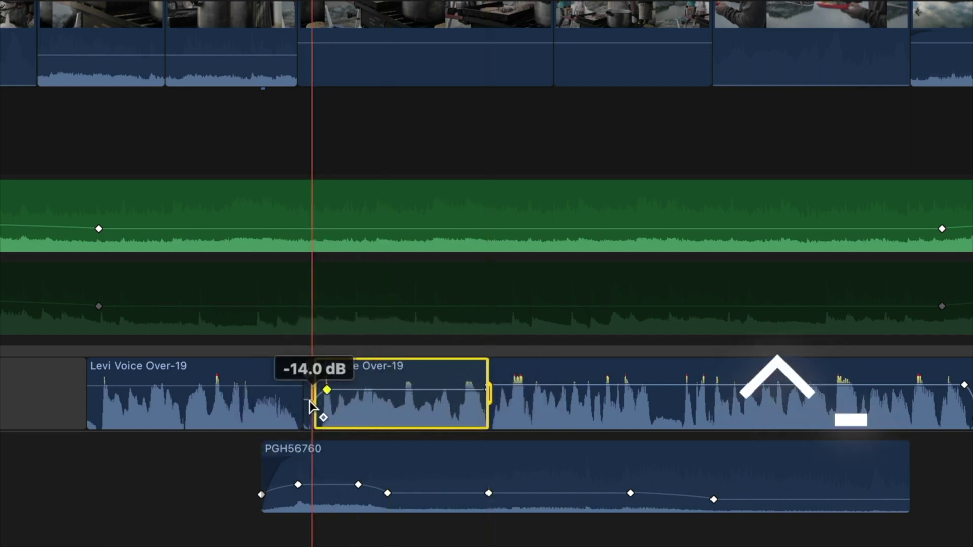
{"action": "key", "text": "v"}
{"action": "key", "text": "c"}
{"action": "scroll", "coordinate": [520, 459], "scroll_direction": "up", "scroll_amount": 2}
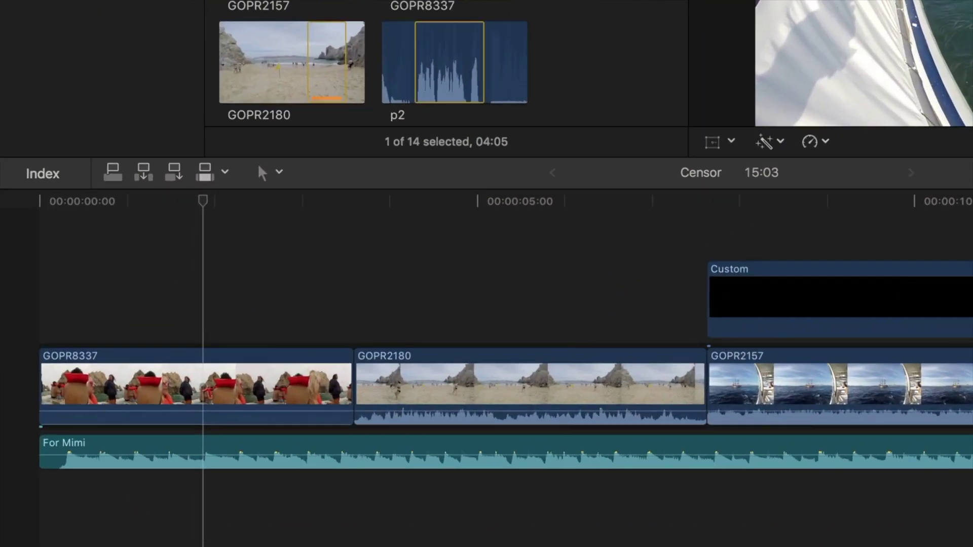
- Try connecting and inserting GOPR2144, undo both, then append it after the storyline's last clip
{"action": "key", "text": "q"}
{"action": "key", "text": "super+z"}
{"action": "key", "text": "w"}
{"action": "key", "text": "super+z"}
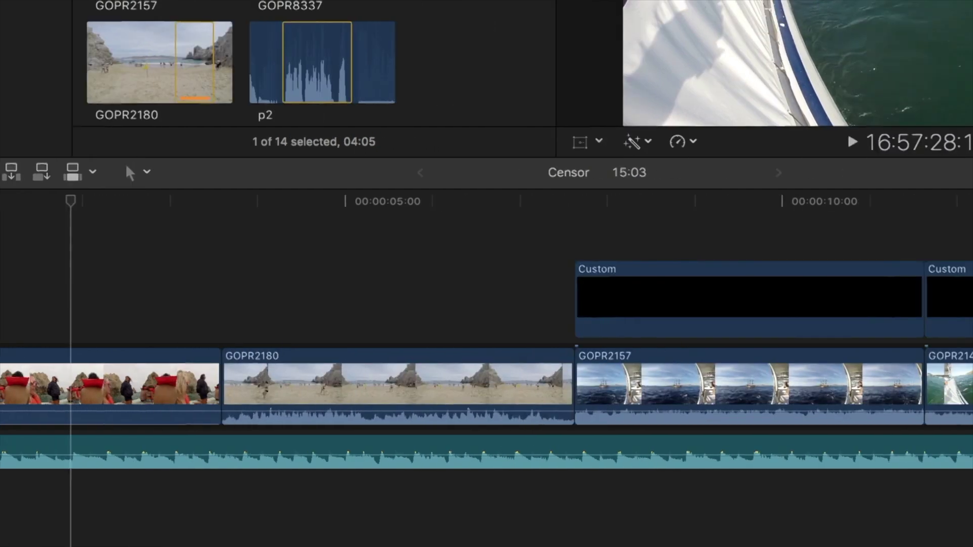
{"action": "key", "text": "e"}
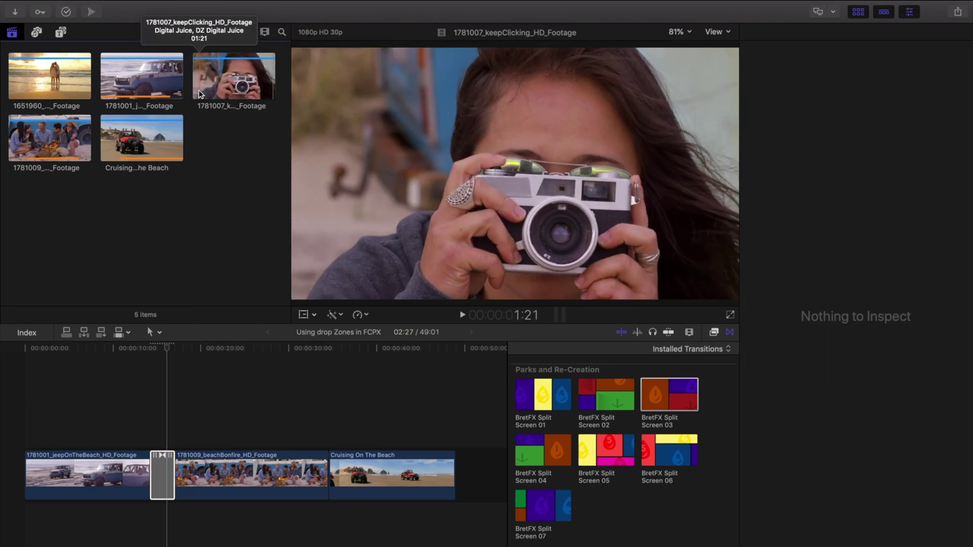
- Show the BretFX Split Screen 03 transition in the Inspector and scrub through its split screen
{"action": "key", "text": "super+4"}
{"action": "left_click_drag", "start_coordinate": [161, 350], "coordinate": [152, 350]}
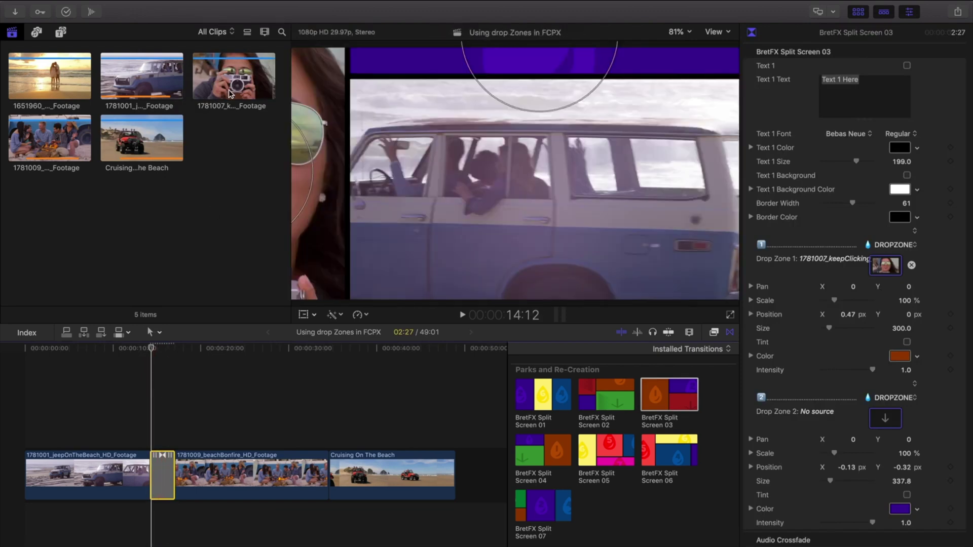
{"action": "left_click", "coordinate": [233, 152]}
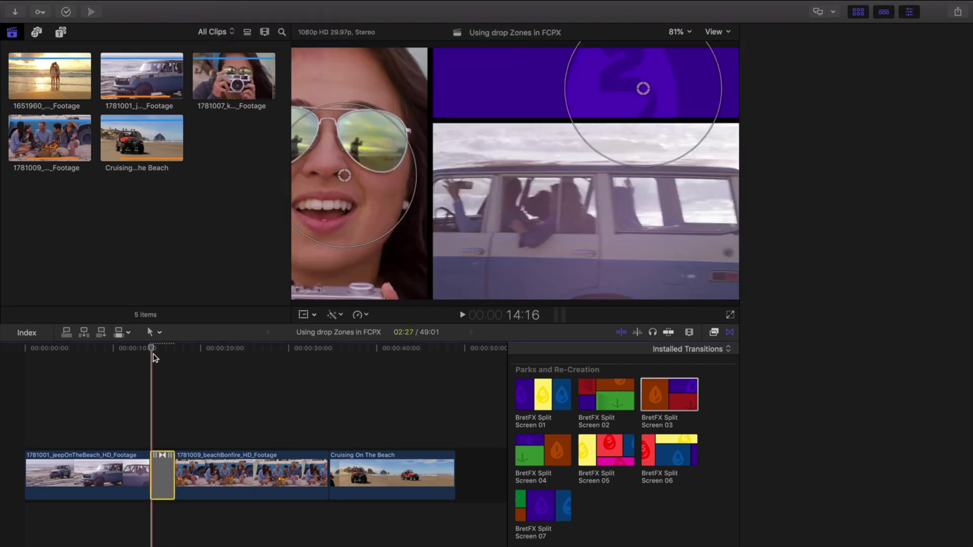
{"action": "left_click", "coordinate": [156, 460]}
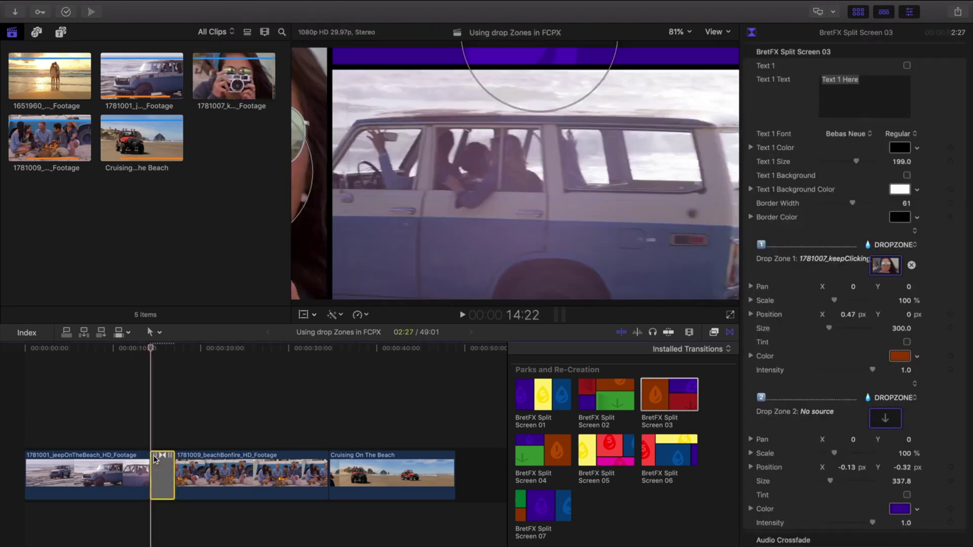
{"action": "left_click", "coordinate": [152, 349]}
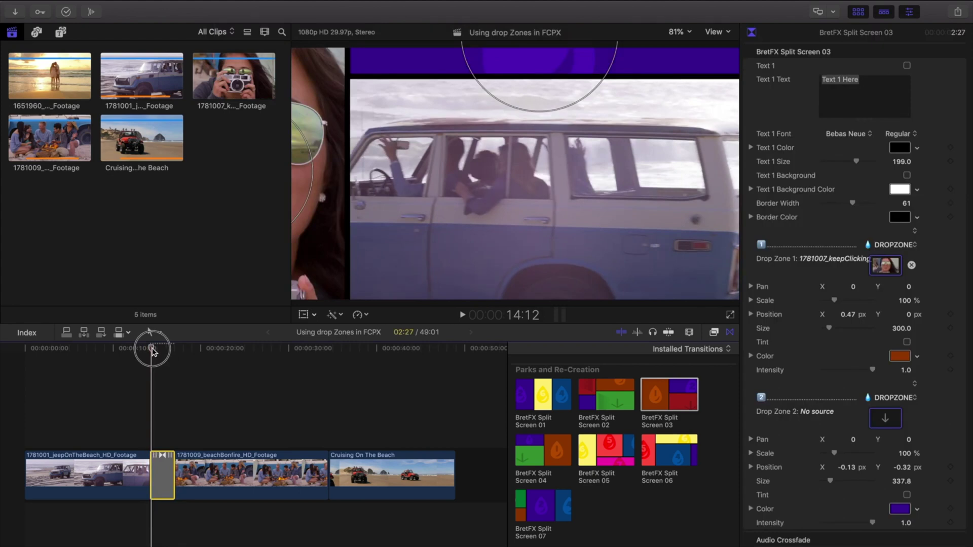
{"action": "left_click_drag", "start_coordinate": [152, 350], "coordinate": [158, 354]}
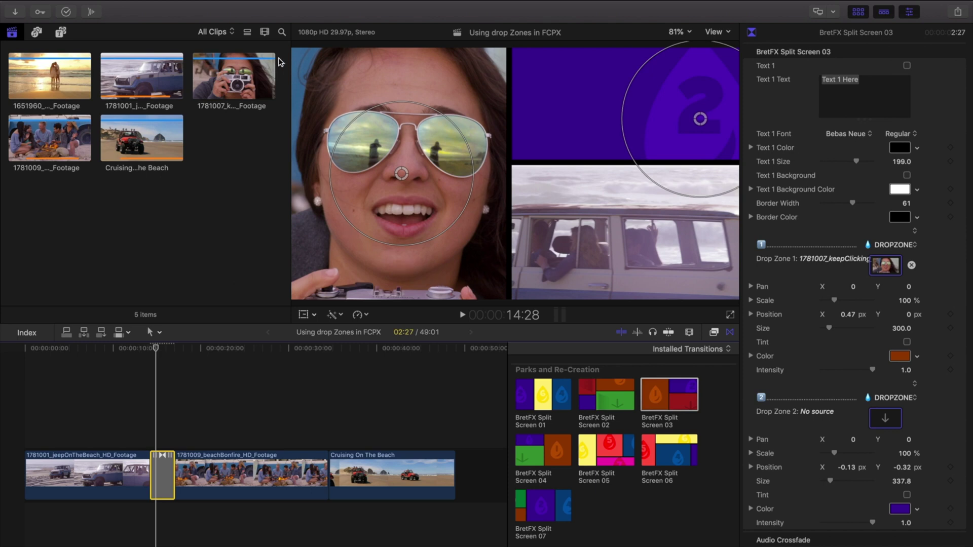
{"action": "left_click", "coordinate": [274, 96]}
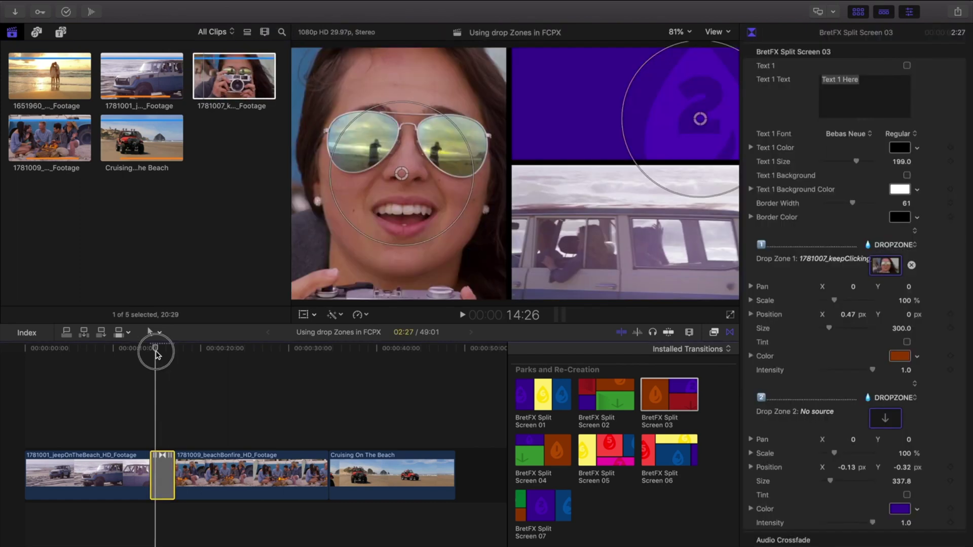
{"action": "left_click_drag", "start_coordinate": [156, 350], "coordinate": [159, 355]}
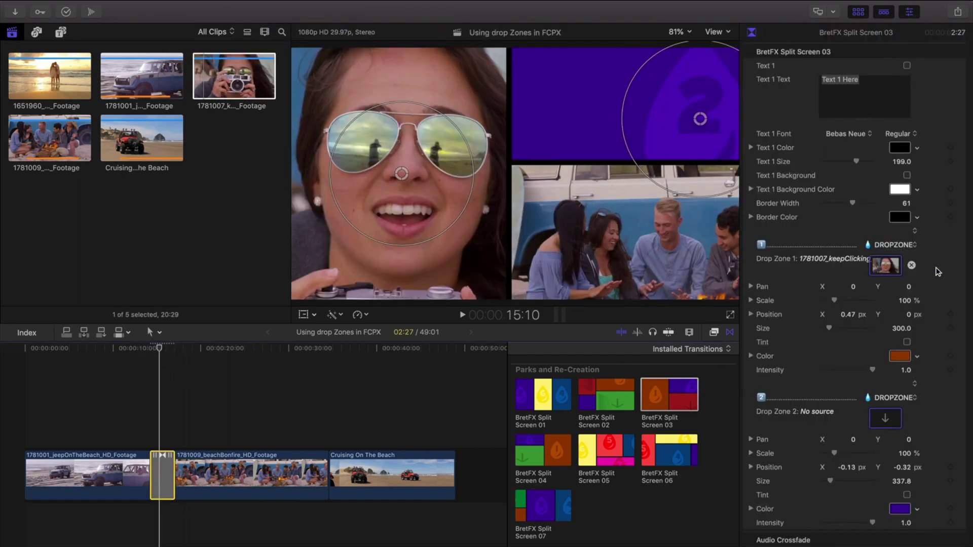
- Apply the 1781007_keepClicking_HD_Footage camera shot to Drop Zone 1
{"action": "left_click", "coordinate": [886, 265]}
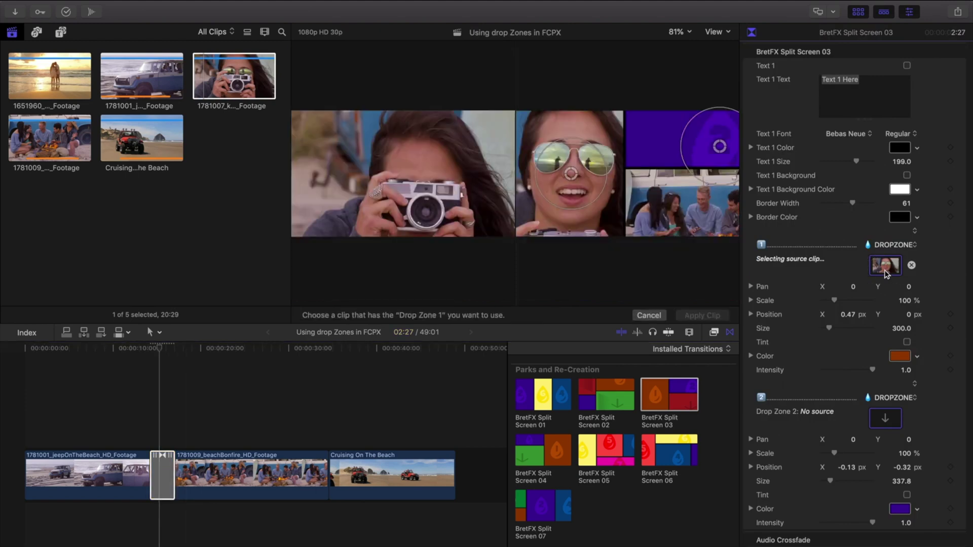
{"action": "left_click", "coordinate": [208, 95]}
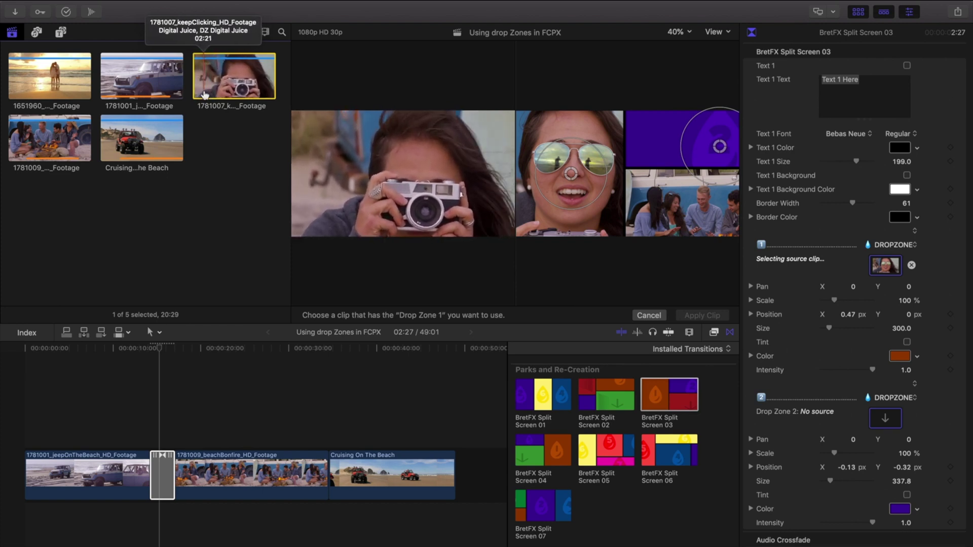
{"action": "left_click", "coordinate": [205, 95]}
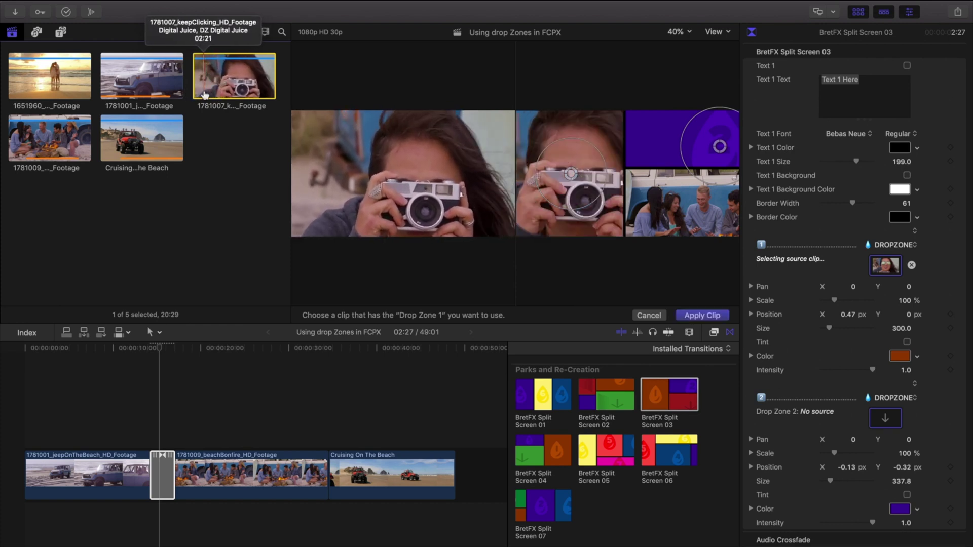
{"action": "left_click", "coordinate": [712, 318]}
- Play the split-screen transition back from its start to check the new drop zone
{"action": "left_click", "coordinate": [160, 350]}
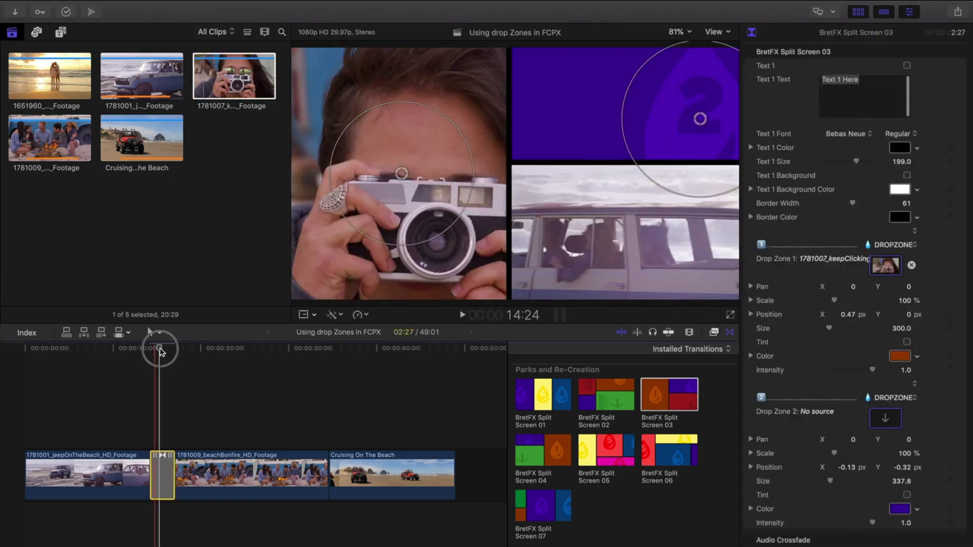
{"action": "left_click_drag", "start_coordinate": [160, 351], "coordinate": [152, 353]}
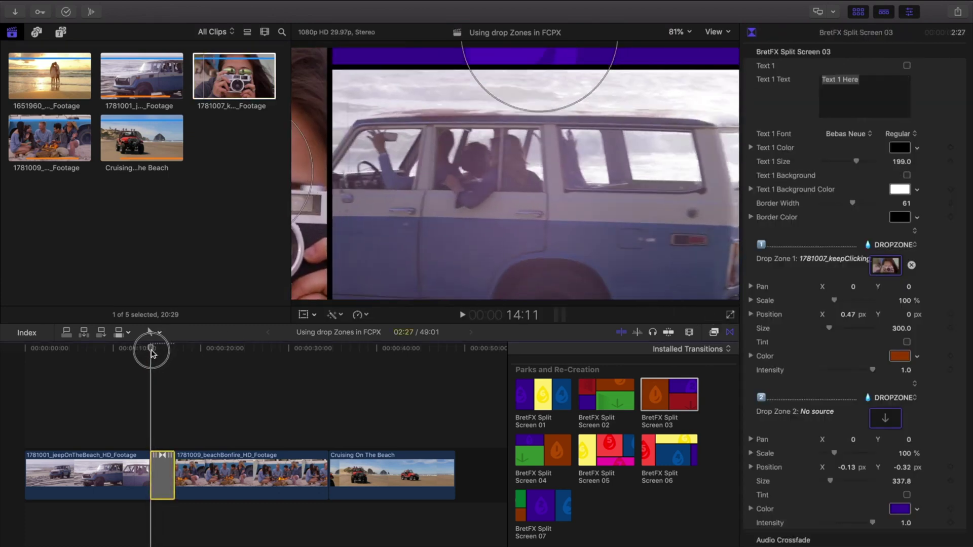
{"action": "key", "text": "space"}
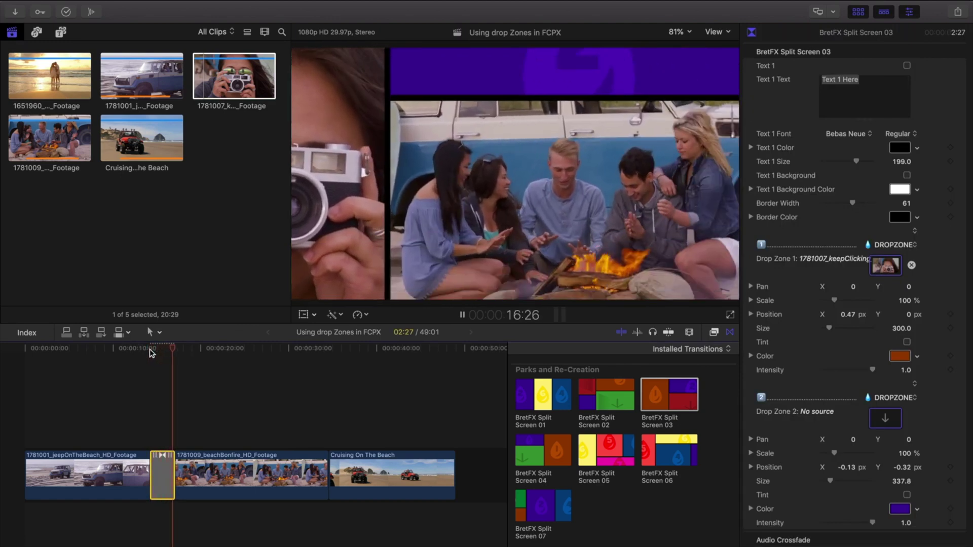
{"action": "left_click", "coordinate": [149, 351]}
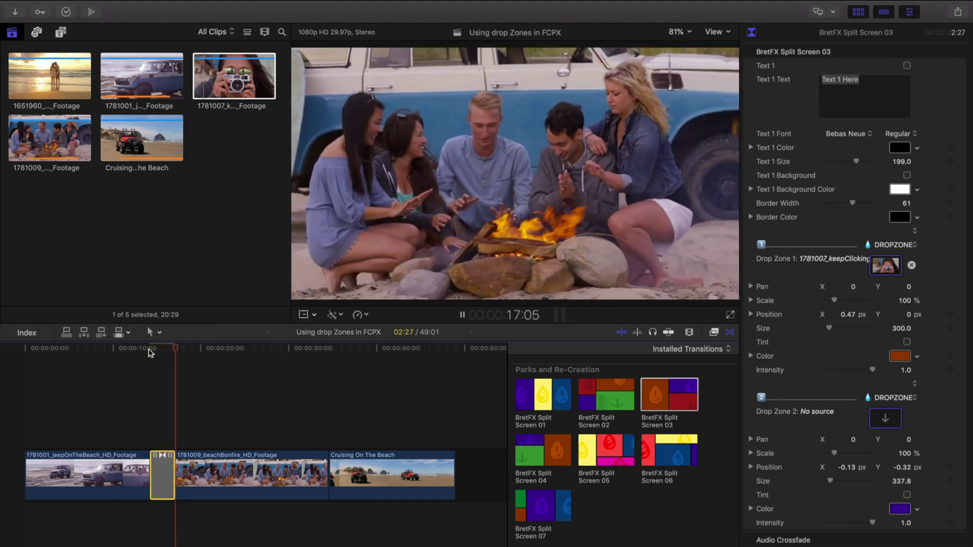
{"action": "left_click", "coordinate": [148, 352]}
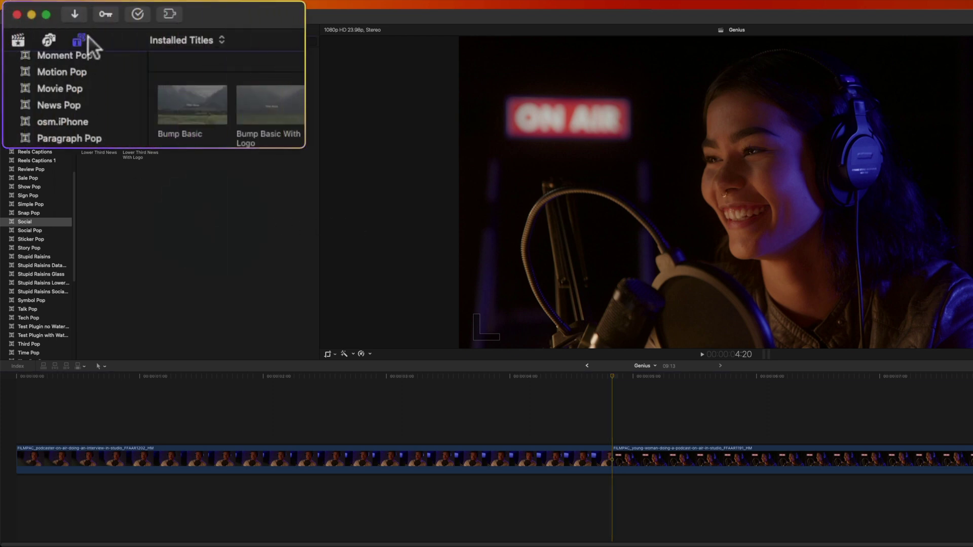
- Show the Social title category and drop the Lower Third Fun title over the podcast footage
{"action": "left_click", "coordinate": [79, 42]}
{"action": "left_click", "coordinate": [79, 40]}
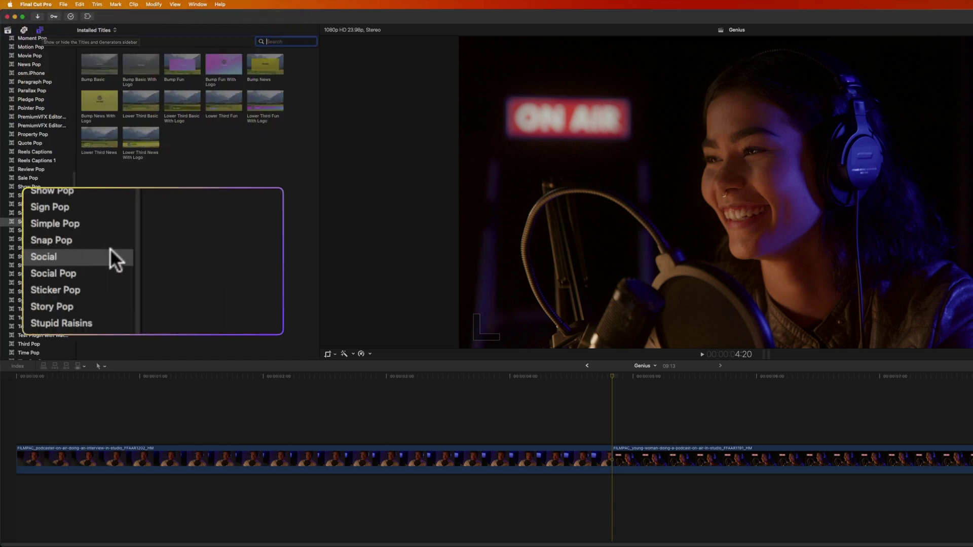
{"action": "left_click", "coordinate": [59, 222]}
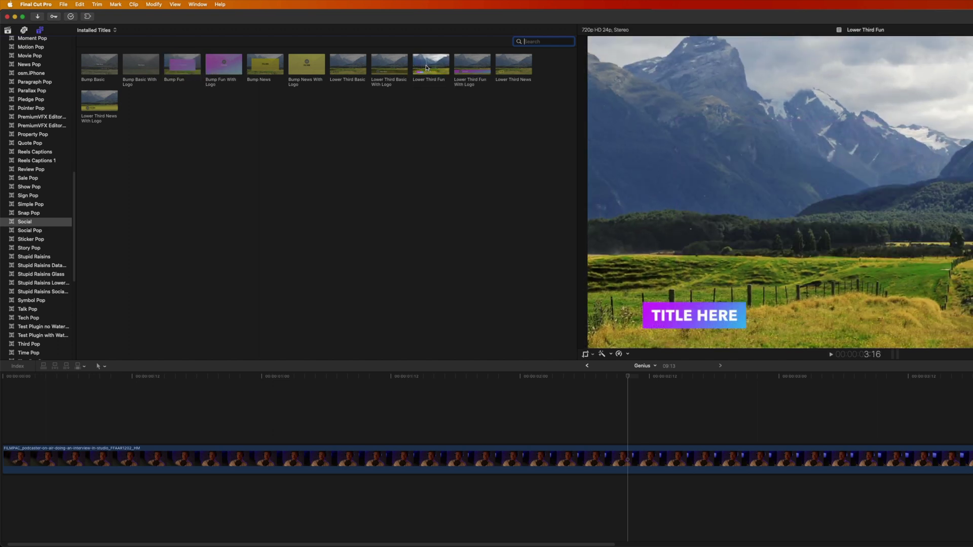
{"action": "left_click_drag", "start_coordinate": [426, 65], "coordinate": [290, 449]}
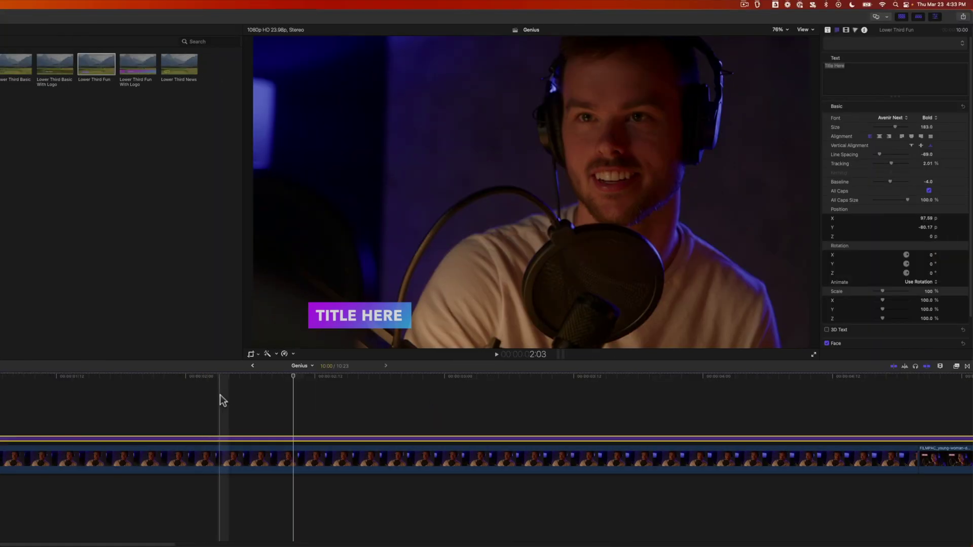
- Replace the TITLE HERE placeholder text with DYLAN
{"action": "left_click", "coordinate": [558, 404]}
{"action": "left_click", "coordinate": [558, 439]}
{"action": "left_click", "coordinate": [355, 319]}
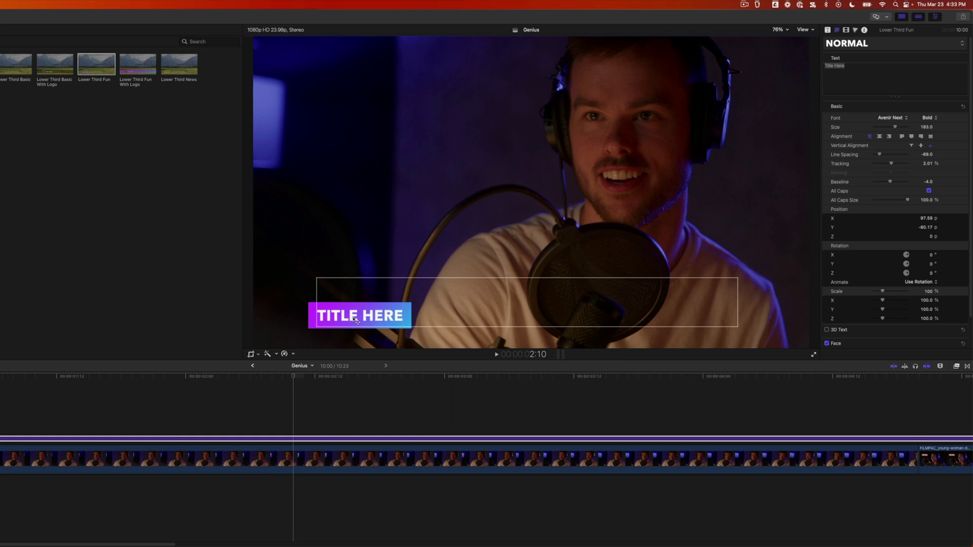
{"action": "double_click", "coordinate": [354, 318]}
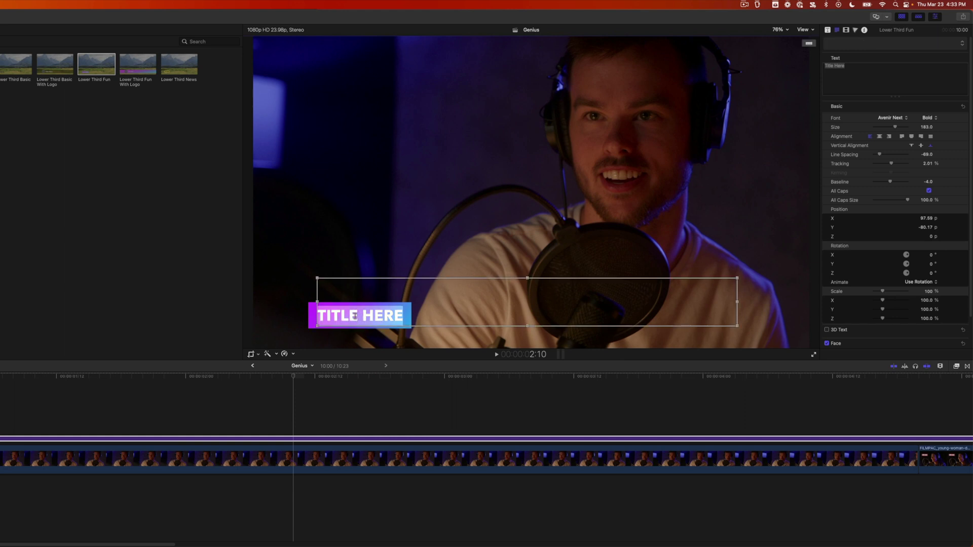
{"action": "type", "text": "DYLAN"}
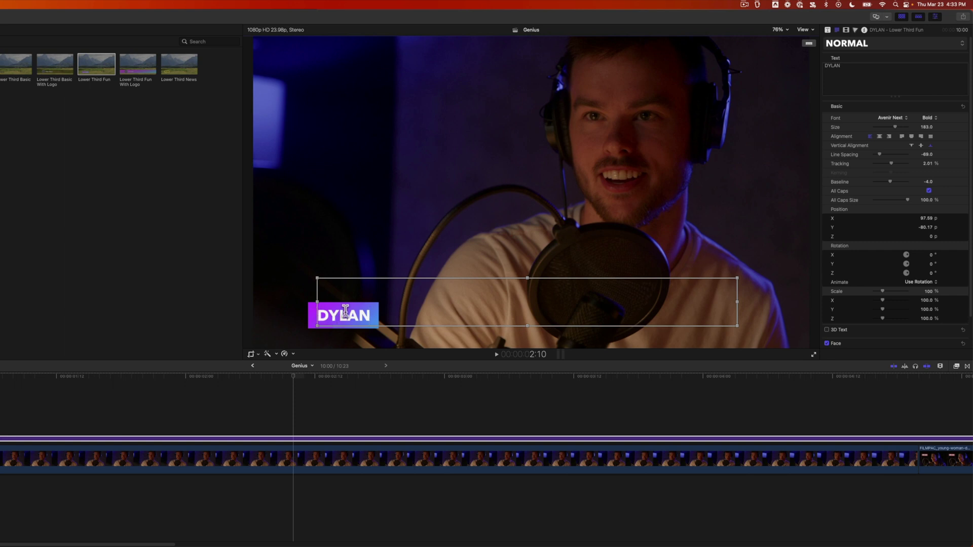
{"action": "left_click", "coordinate": [290, 437]}
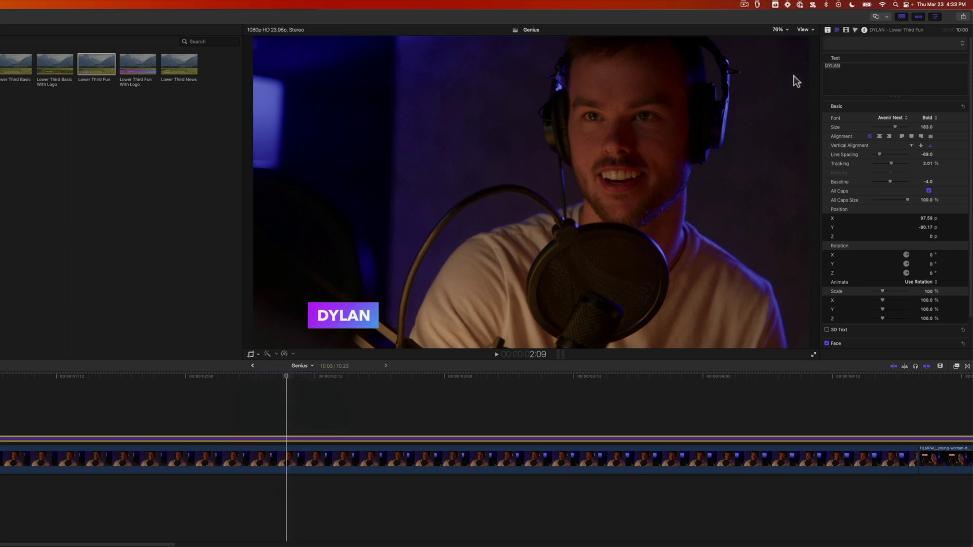
- Set the title's Gradient Color 2 to purple
{"action": "left_click", "coordinate": [902, 15]}
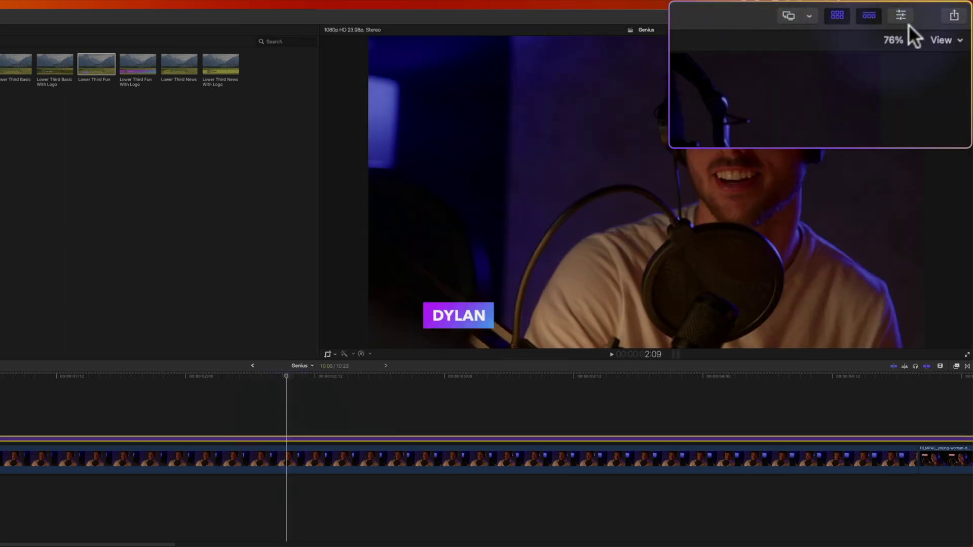
{"action": "left_click", "coordinate": [901, 16]}
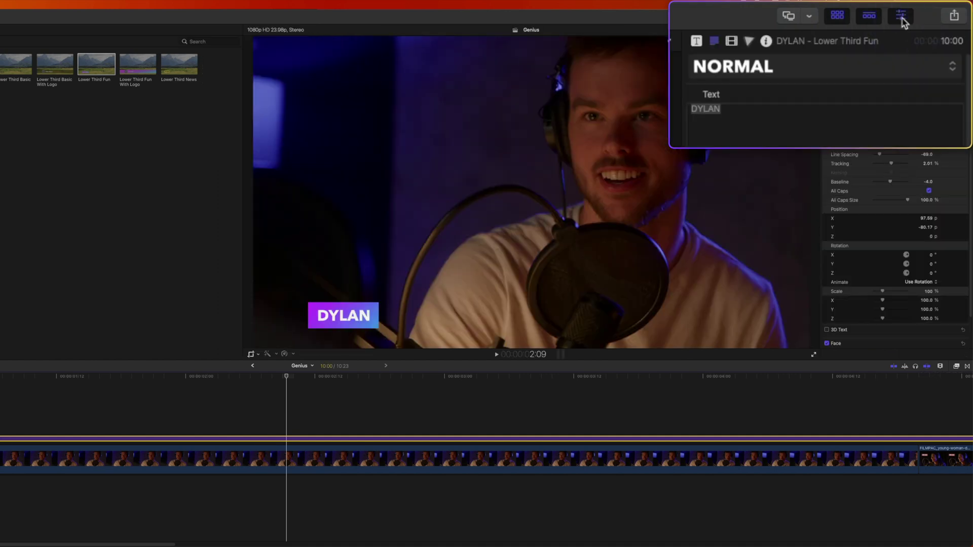
{"action": "left_click", "coordinate": [694, 43]}
{"action": "left_click", "coordinate": [925, 122]}
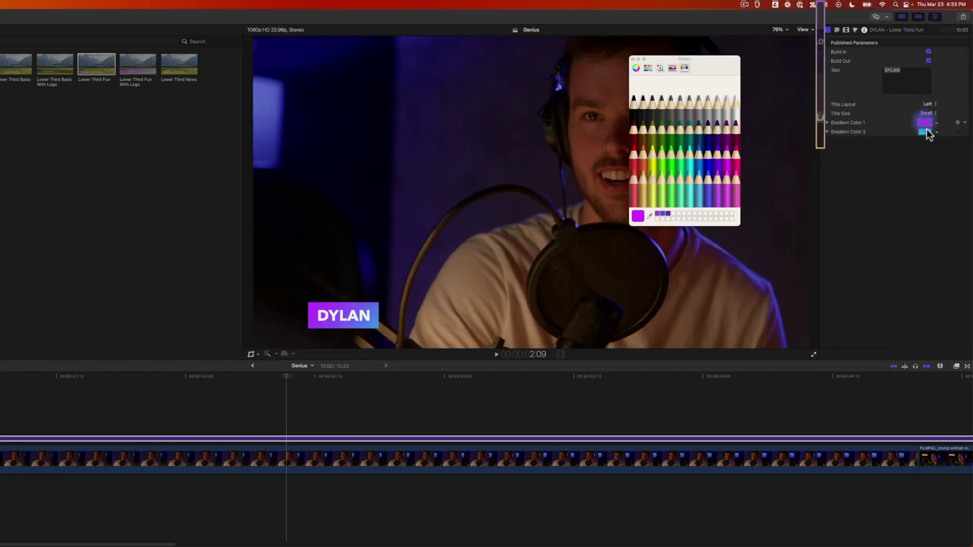
{"action": "left_click", "coordinate": [920, 133]}
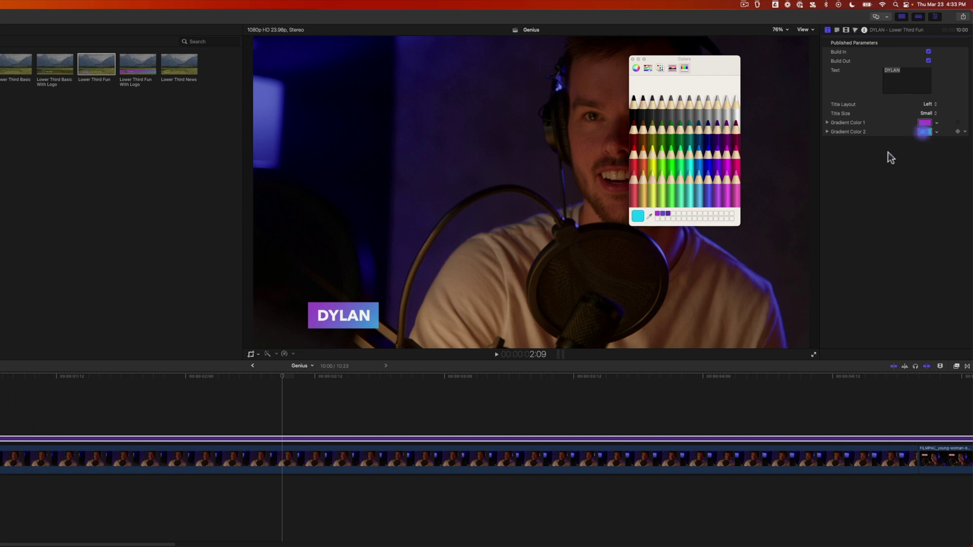
{"action": "left_click", "coordinate": [669, 215]}
{"action": "key", "text": "Escape"}
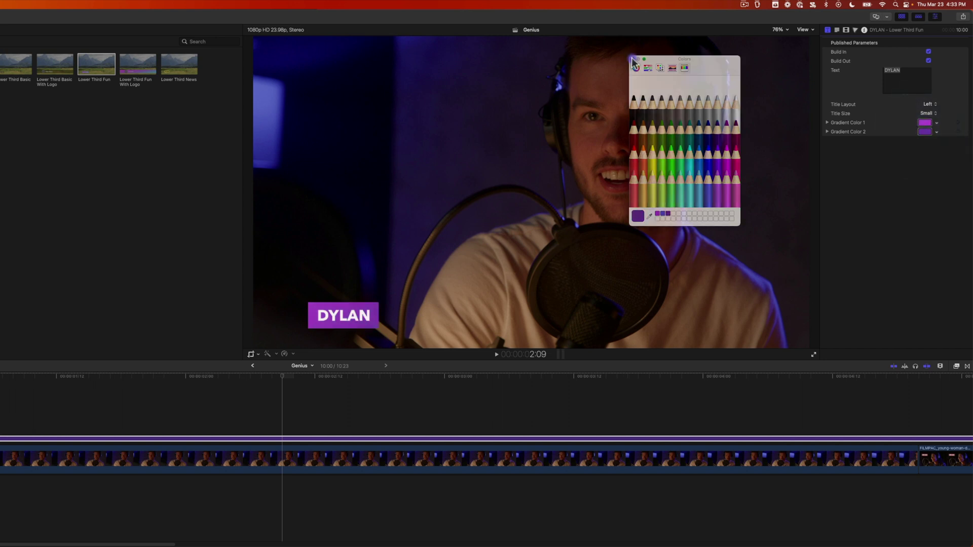
- Set the Title Size to Large and play back to preview it
{"action": "left_click", "coordinate": [928, 114]}
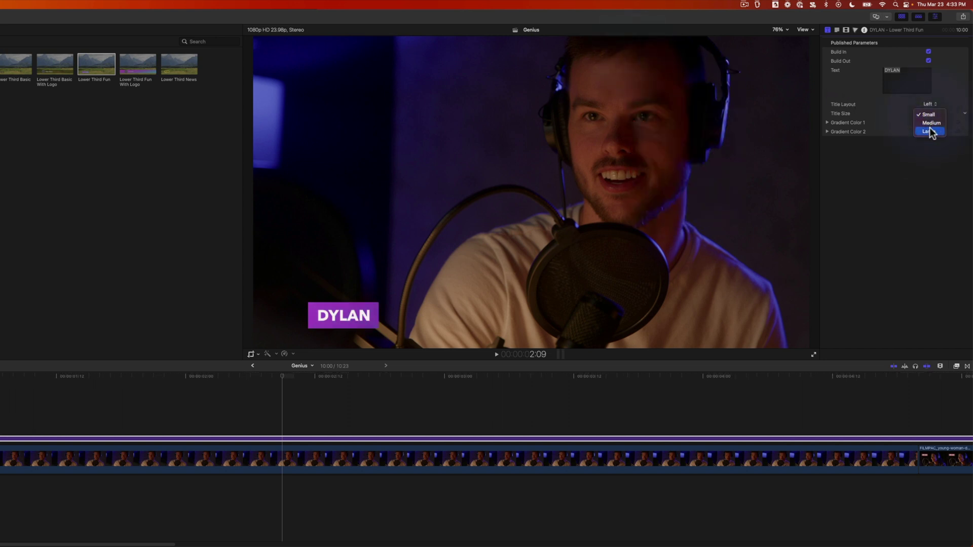
{"action": "left_click", "coordinate": [927, 131]}
{"action": "key", "text": "space"}
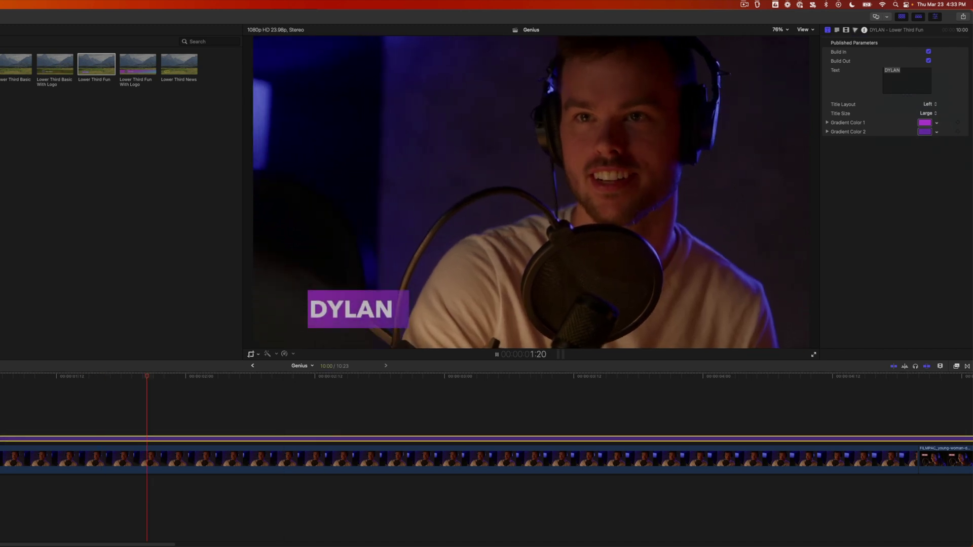
{"action": "key", "text": "space"}
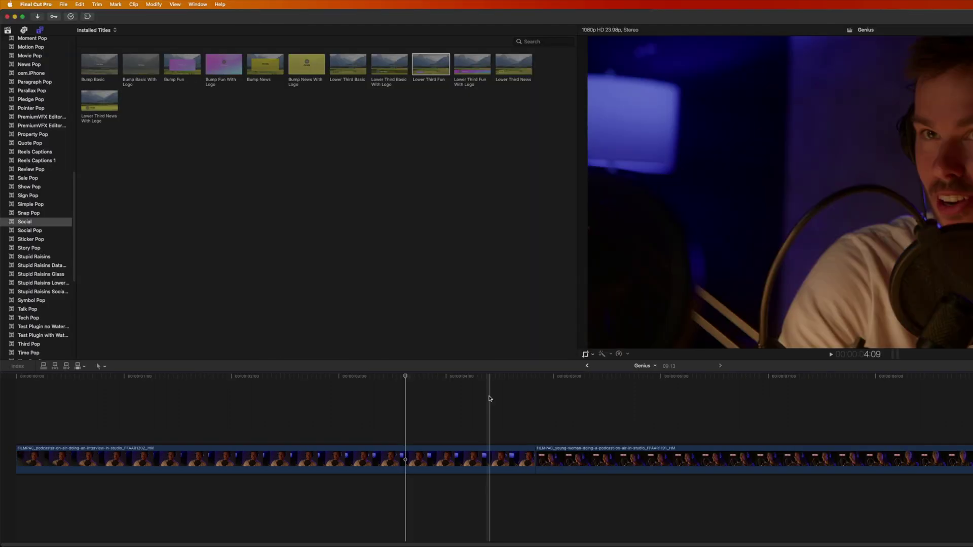
- Place the YouTube social title above the second podcast clip's start
{"action": "left_click", "coordinate": [537, 388]}
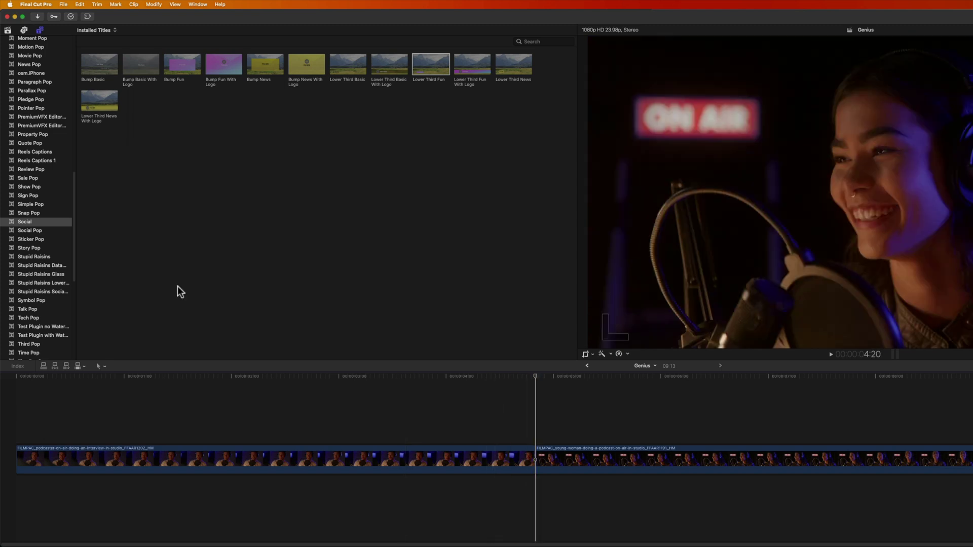
{"action": "left_click", "coordinate": [43, 291]}
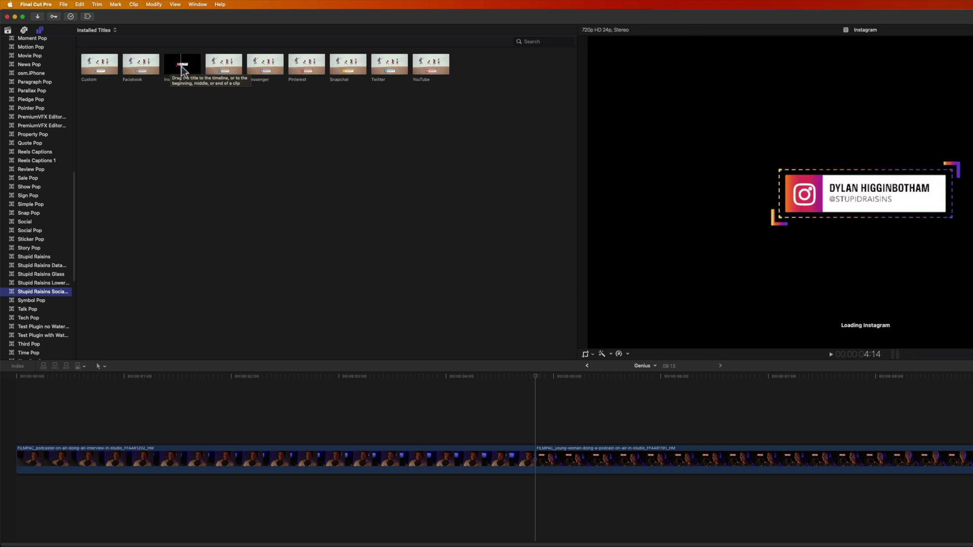
{"action": "left_click_drag", "start_coordinate": [430, 68], "coordinate": [541, 406]}
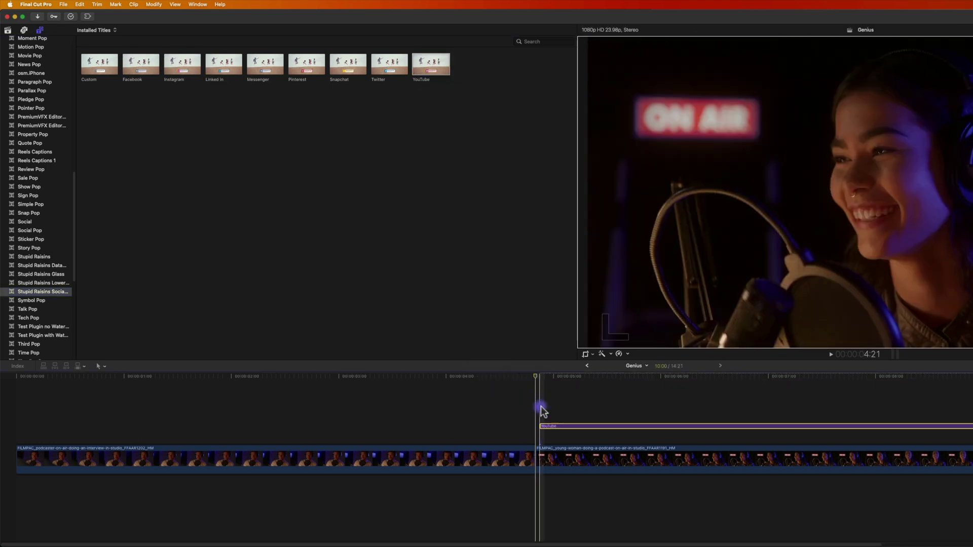
- Set the YouTube title's duration to 5:00 and move it down-left over the microphone
{"action": "key", "text": "ctrl+d"}
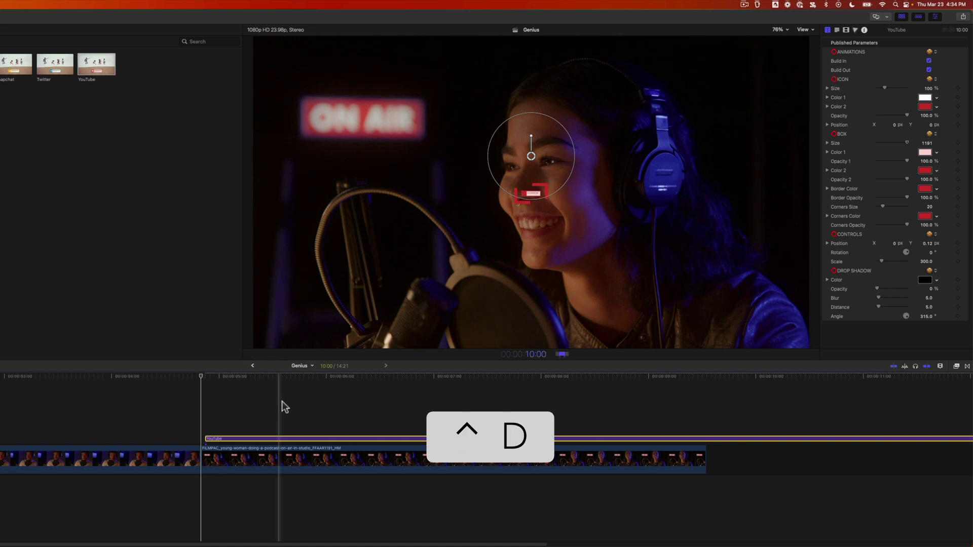
{"action": "type", "text": "5:00"}
{"action": "key", "text": "Return"}
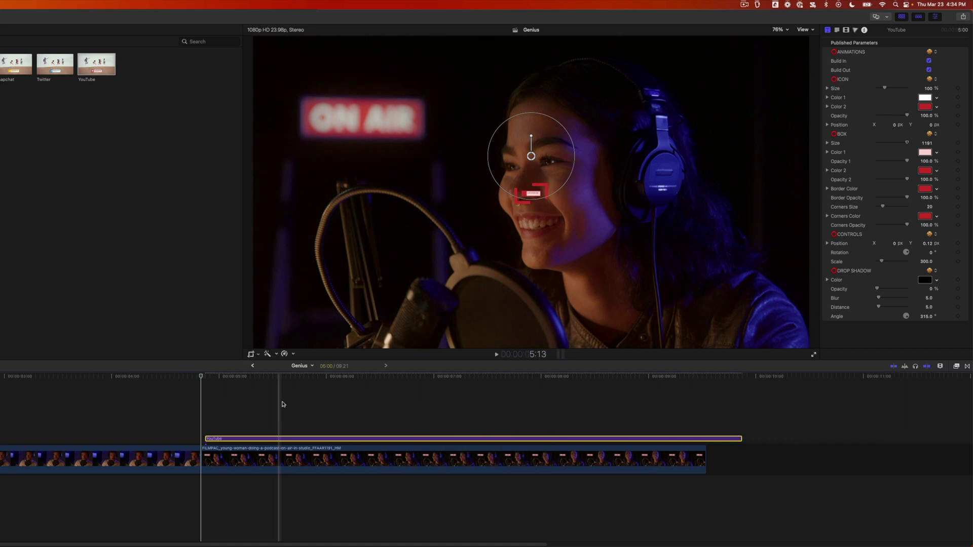
{"action": "left_click", "coordinate": [338, 437]}
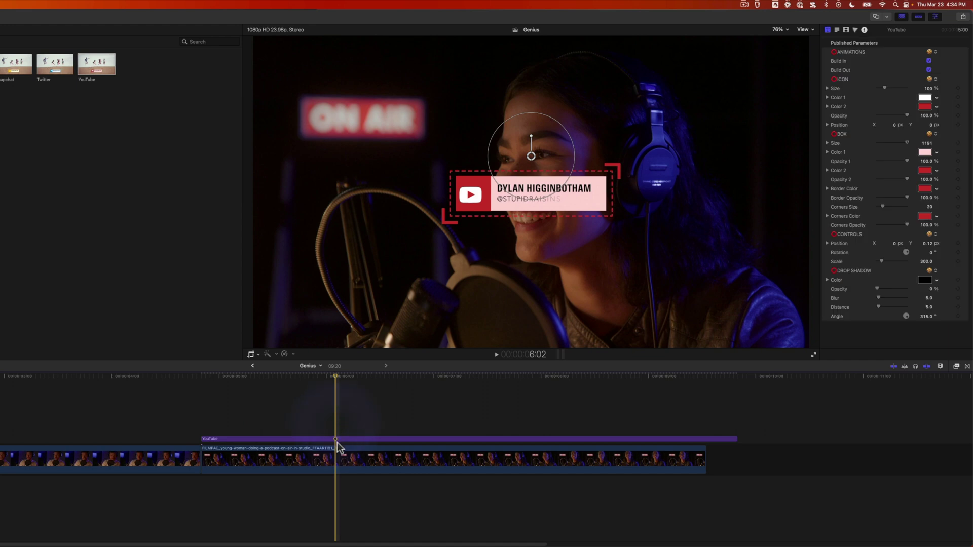
{"action": "left_click_drag", "start_coordinate": [531, 154], "coordinate": [401, 252]}
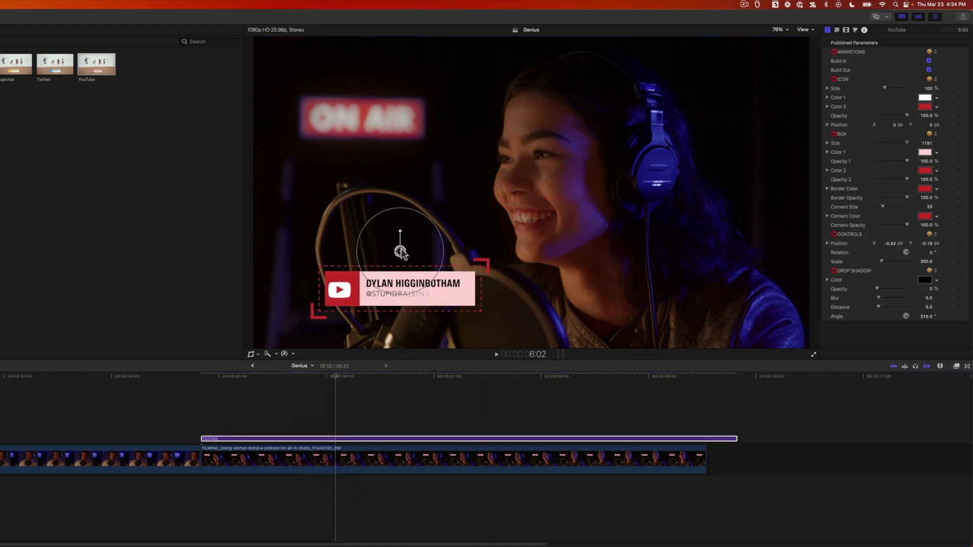
{"action": "double_click", "coordinate": [459, 285]}
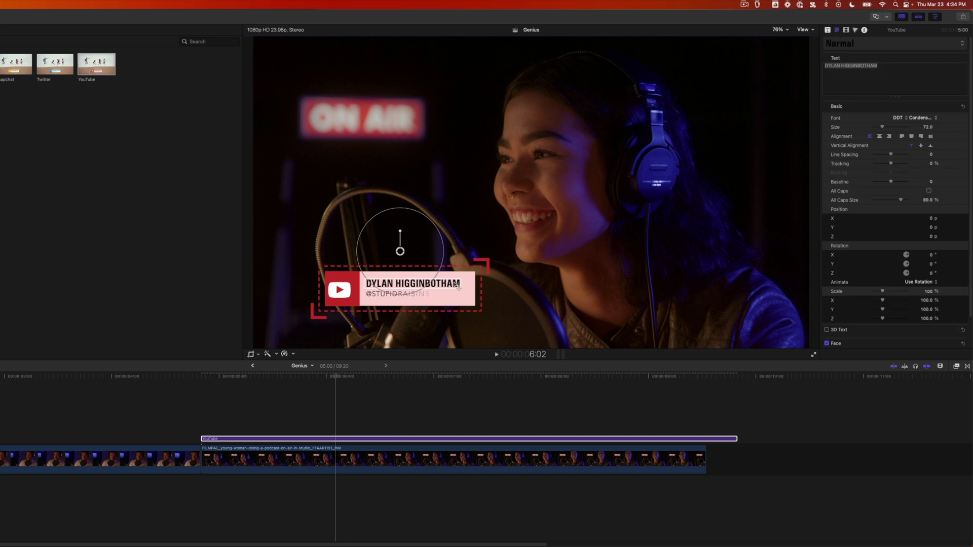
{"action": "double_click", "coordinate": [429, 296]}
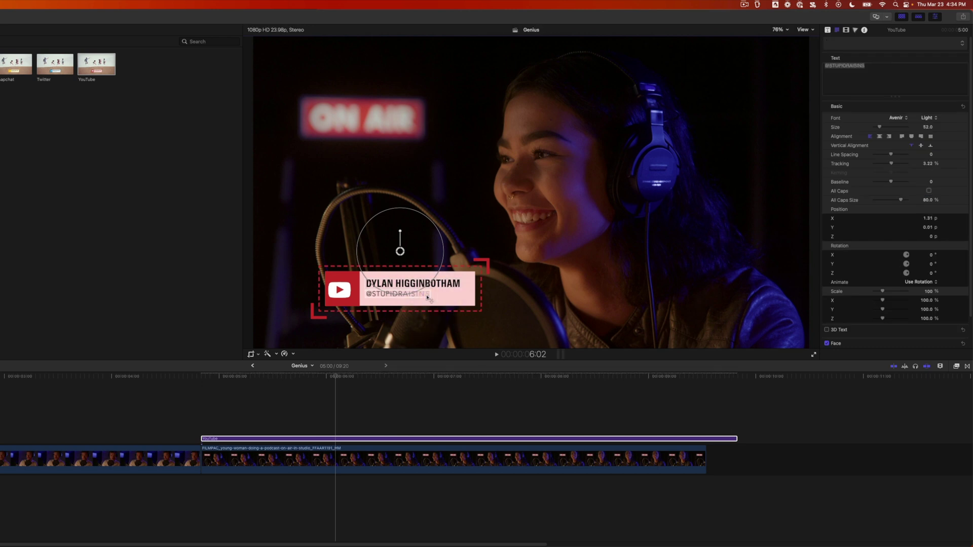
{"action": "left_click", "coordinate": [827, 29]}
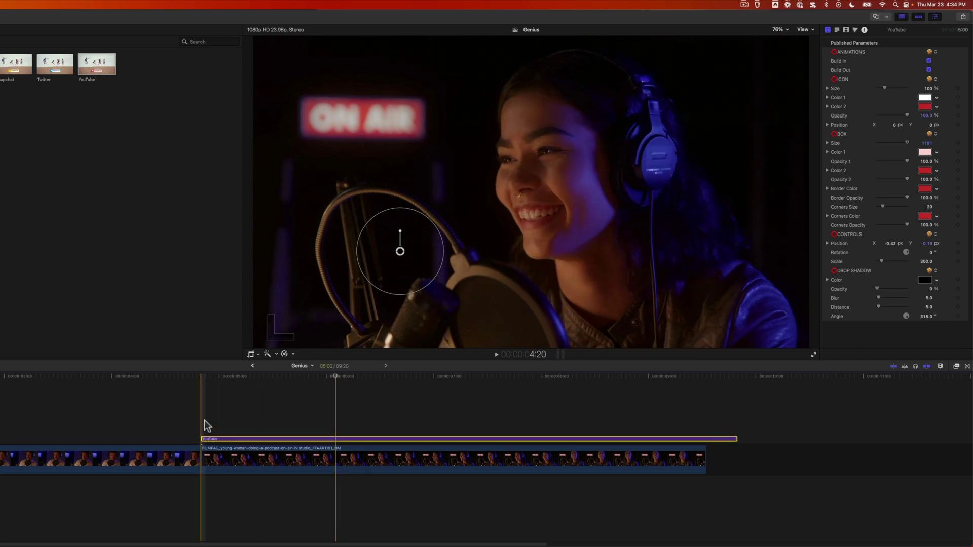
{"action": "key", "text": "space"}
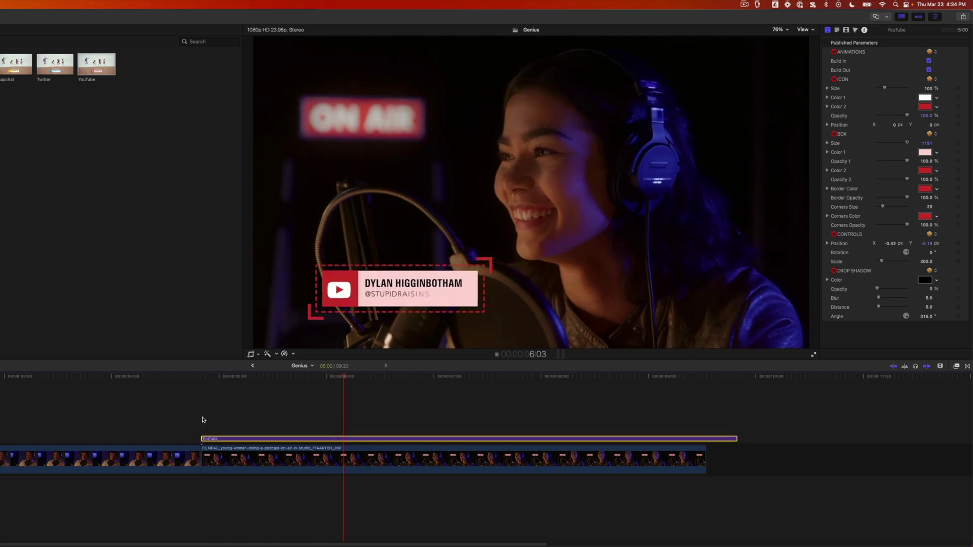
{"action": "key", "text": "space"}
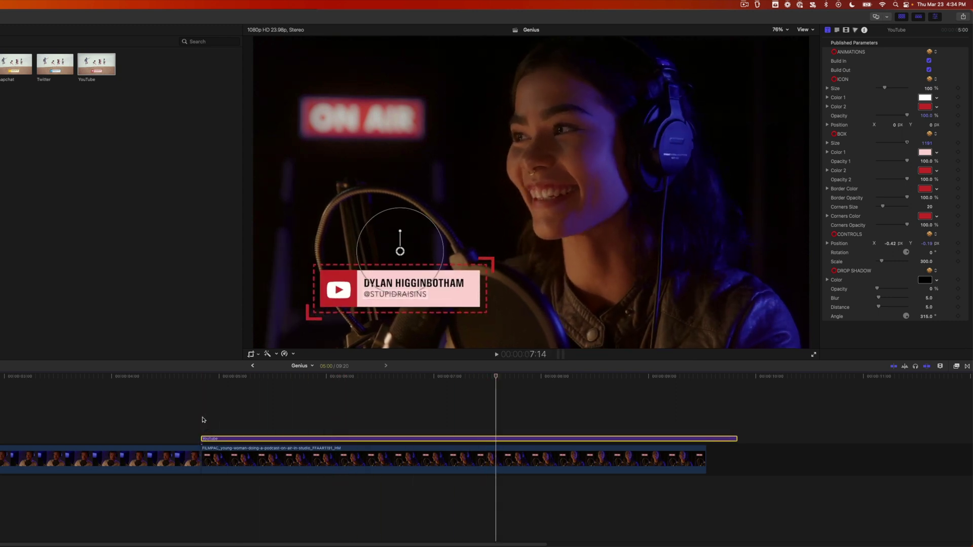